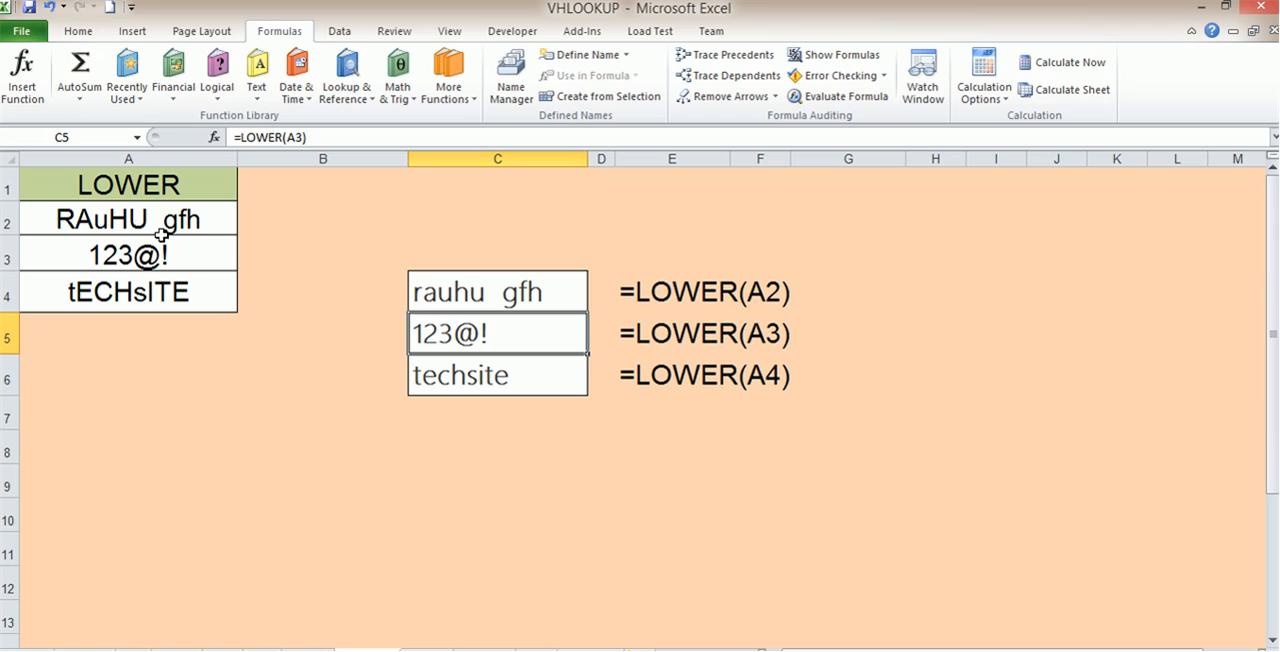
# Step: Change the text in A3 to 123@!12525 and inspect the LOWER formula in C6
pyautogui.click(179, 243)
pyautogui.doubleClick(179, 243)
pyautogui.write('12')
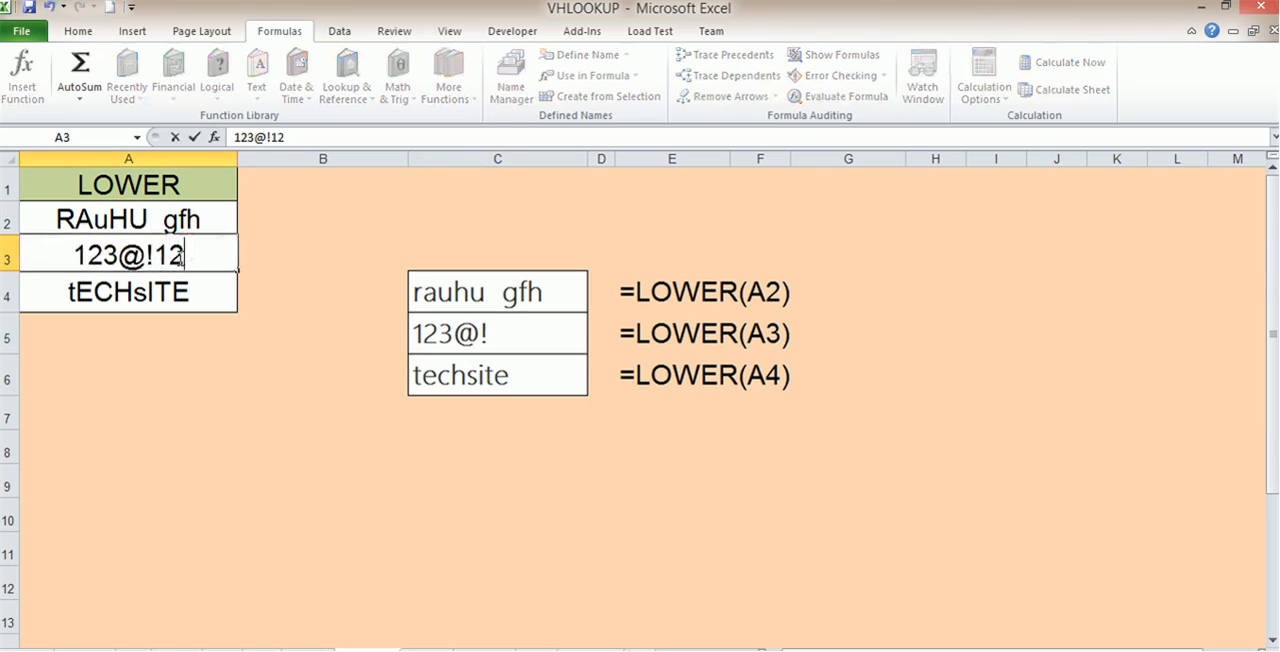
pyautogui.write('525')
pyautogui.click(463, 477)
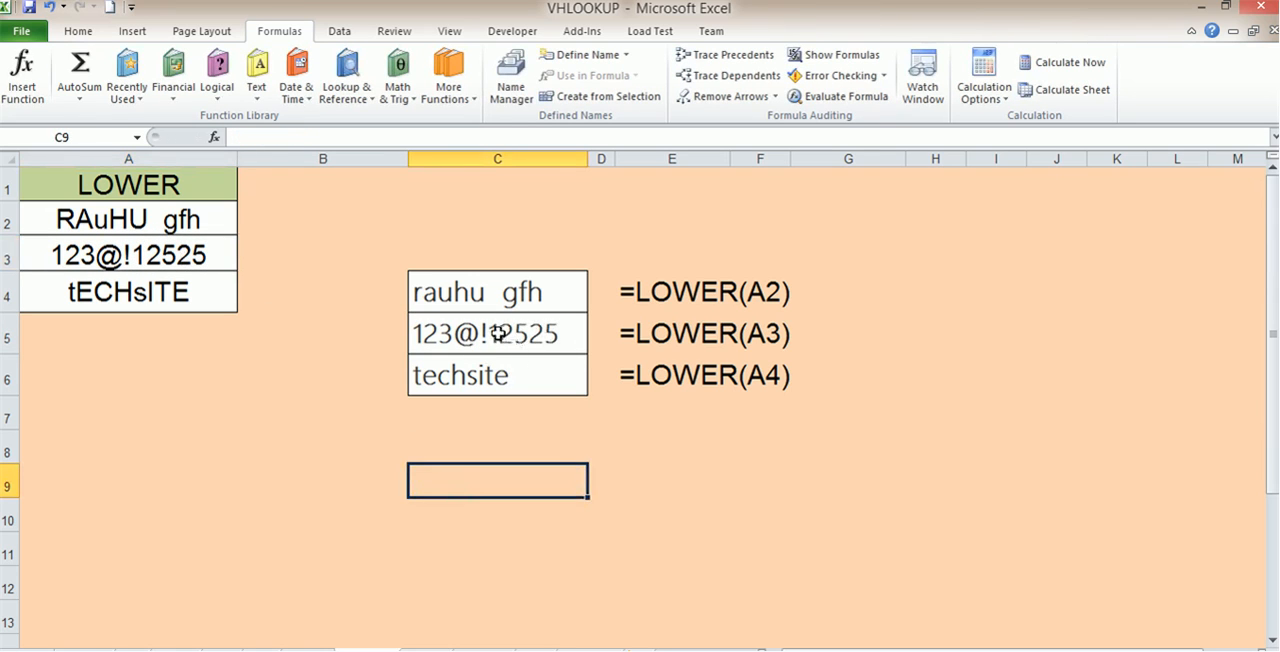
pyautogui.click(113, 300)
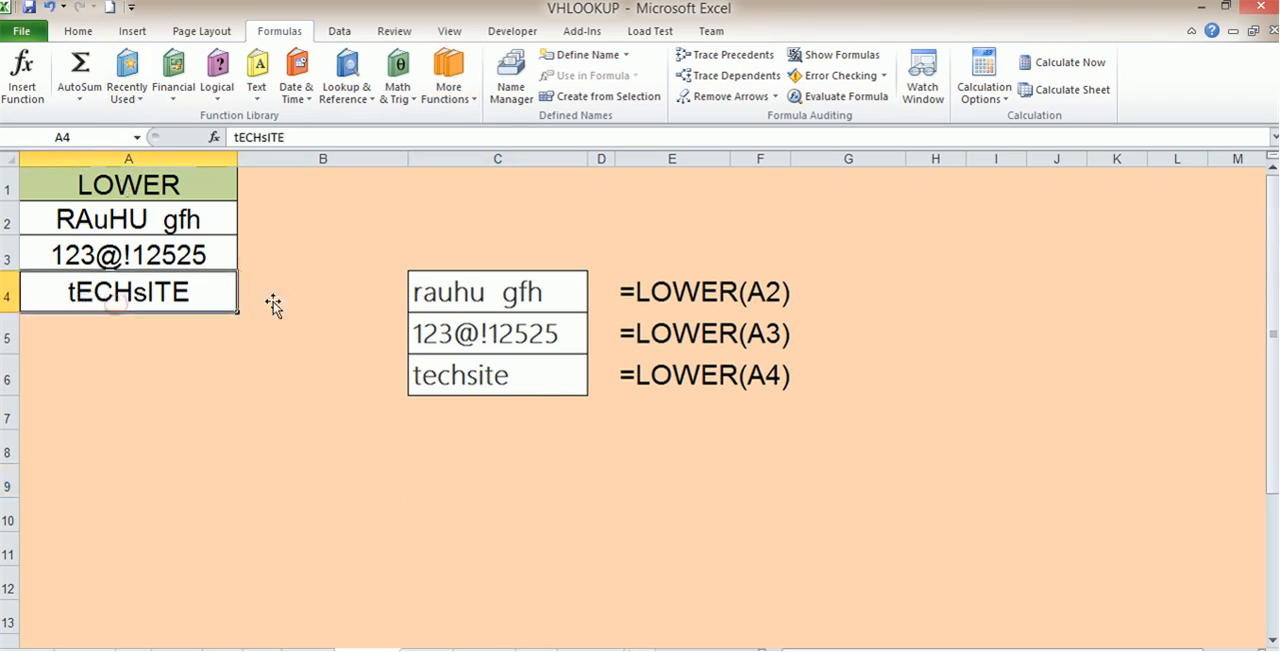
pyautogui.click(511, 373)
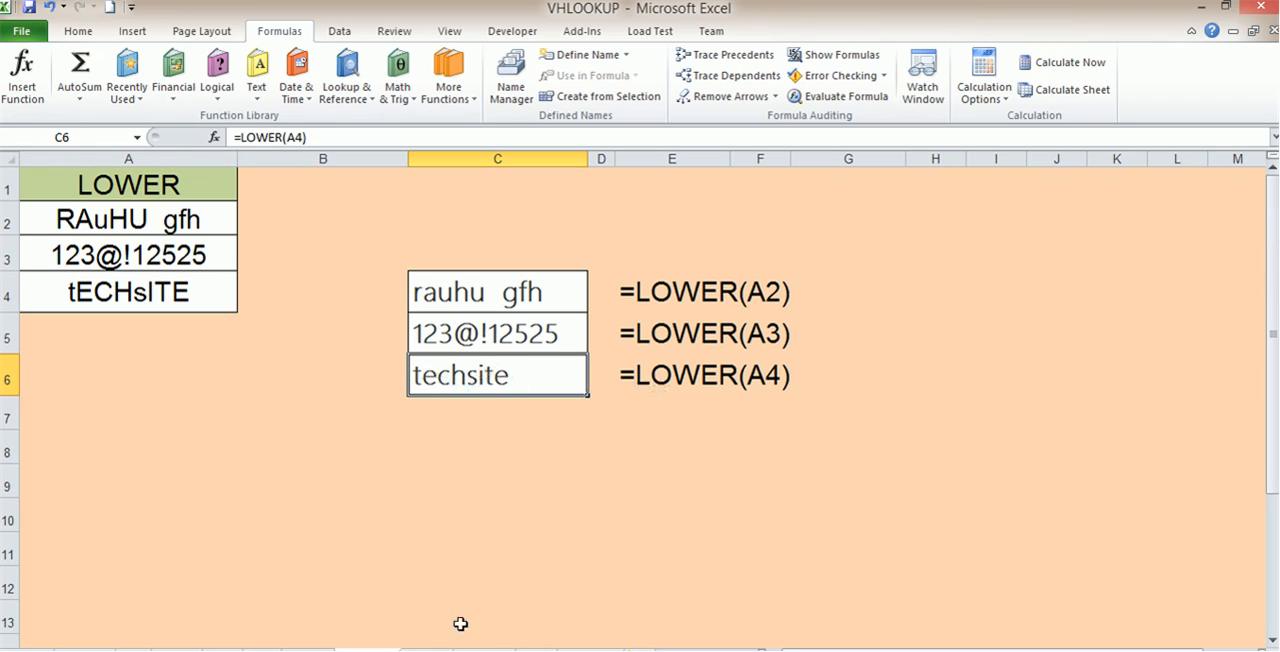
# Step: Open the UPPER worksheet and inspect the formula in C4 that converts the text in A2
pyautogui.click(428, 647)
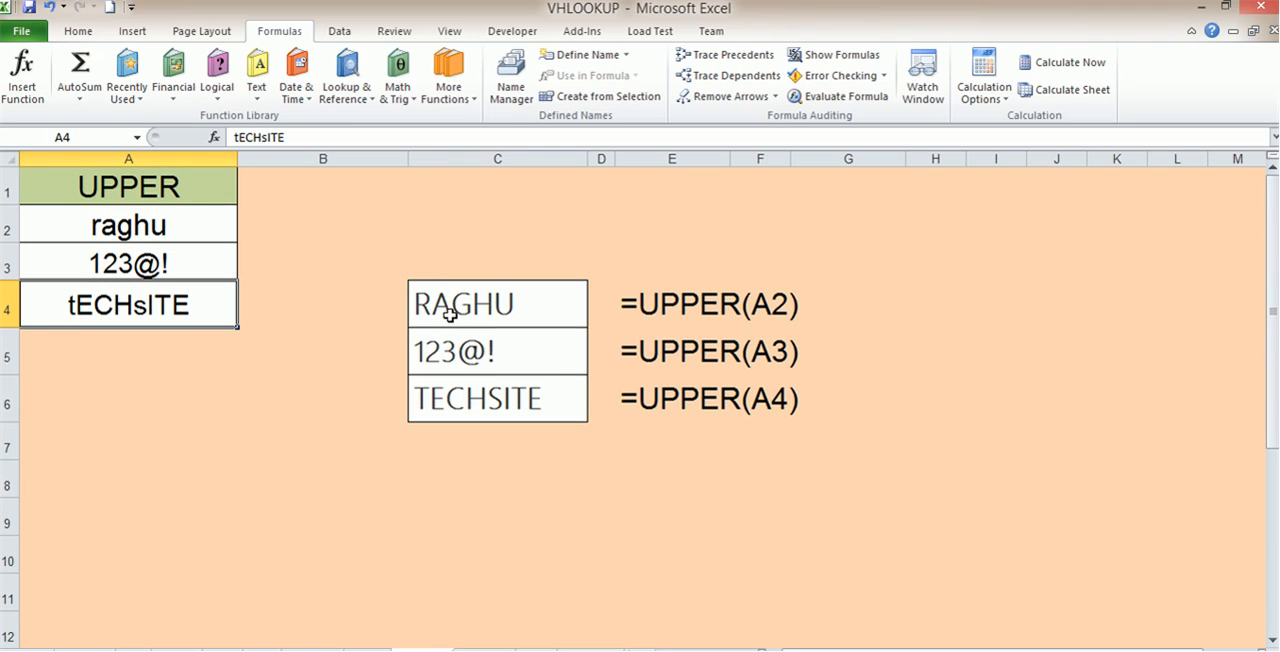
pyautogui.click(132, 222)
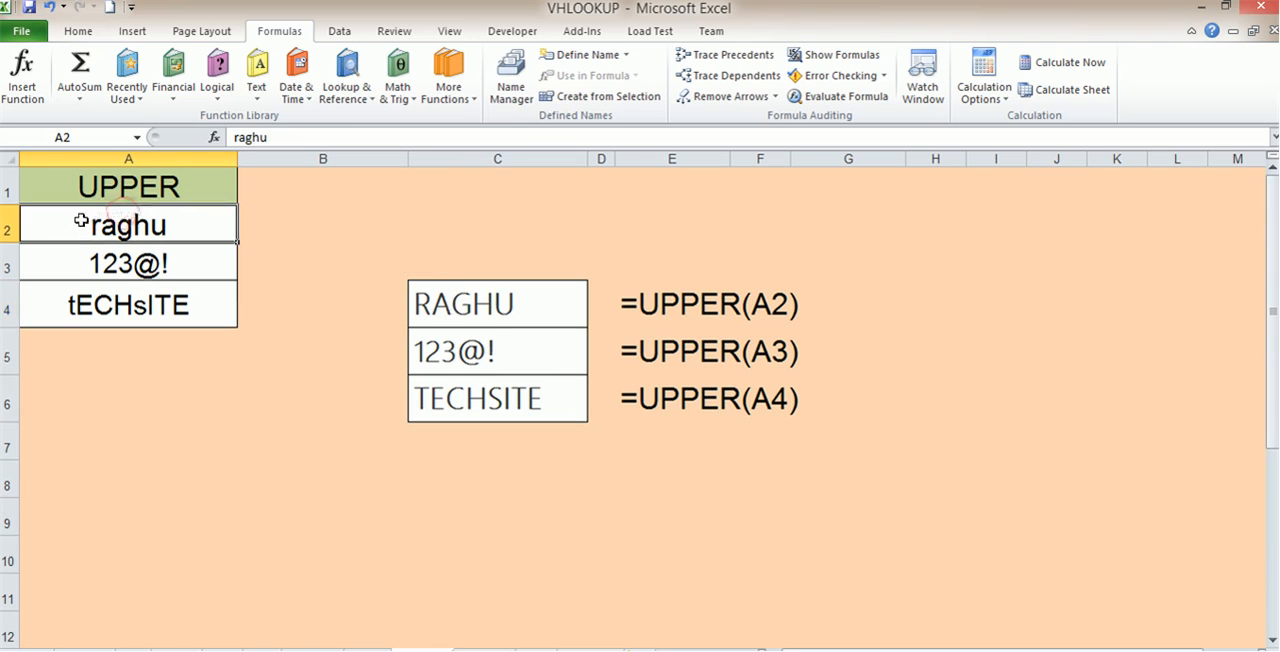
pyautogui.click(463, 311)
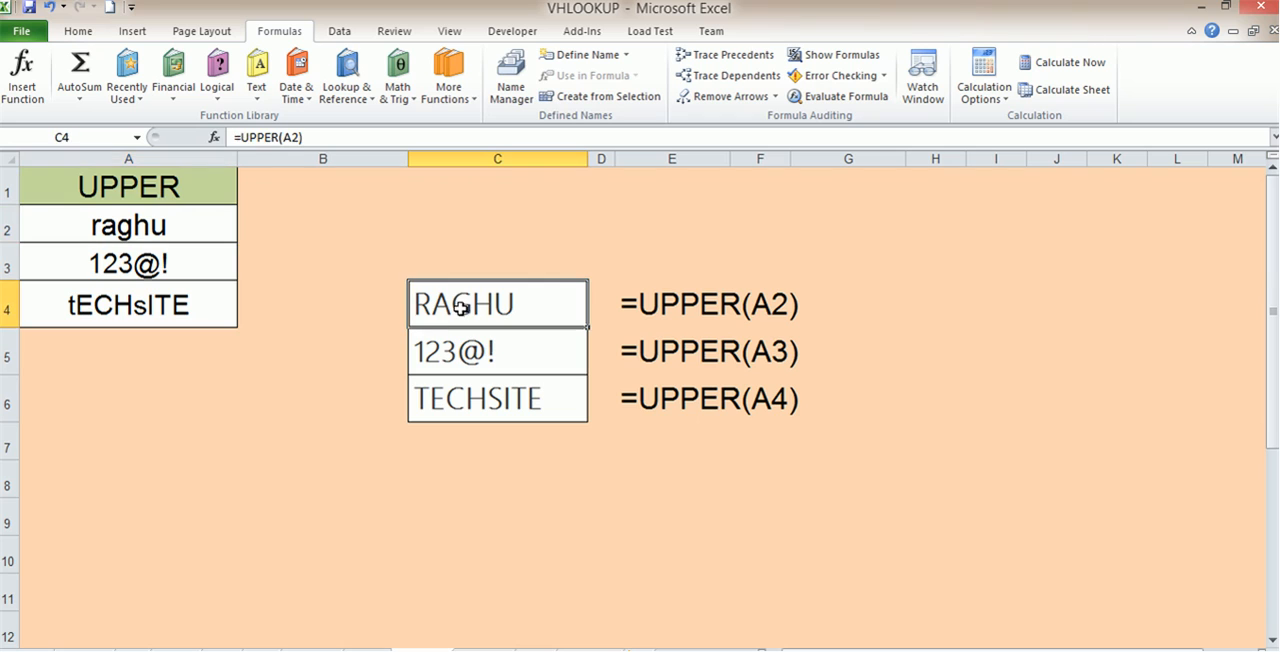
# Step: Re-enter the formula in C4 as =UPPER(A2)
pyautogui.doubleClick(517, 298)
pyautogui.moveTo(580, 303); pyautogui.dragTo(435, 305)
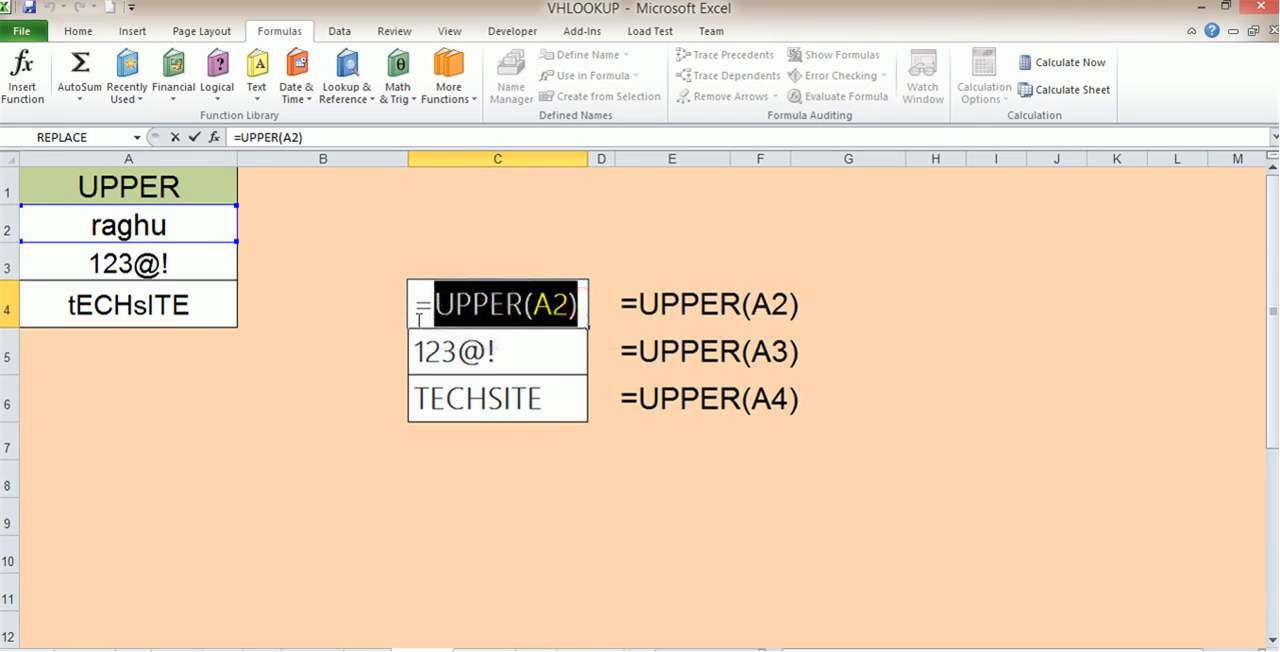
pyautogui.write('low')
pyautogui.press('BackSpace')
pyautogui.press('BackSpace')
pyautogui.press('BackSpace')
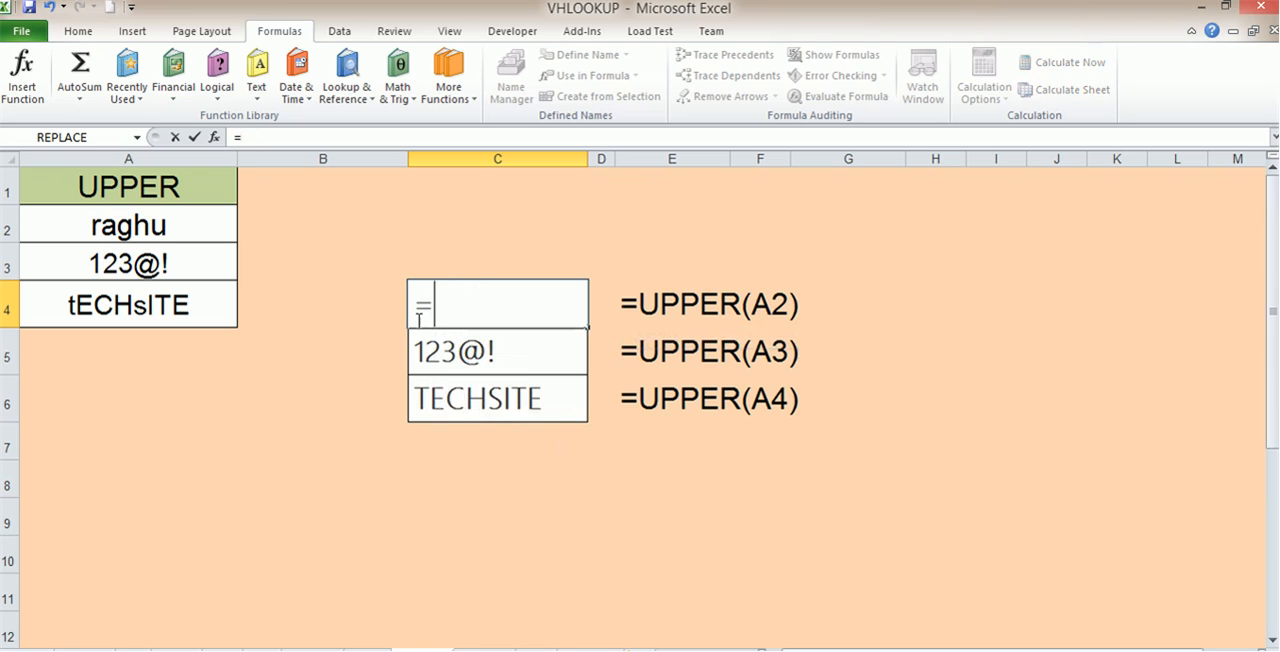
pyautogui.write('upp')
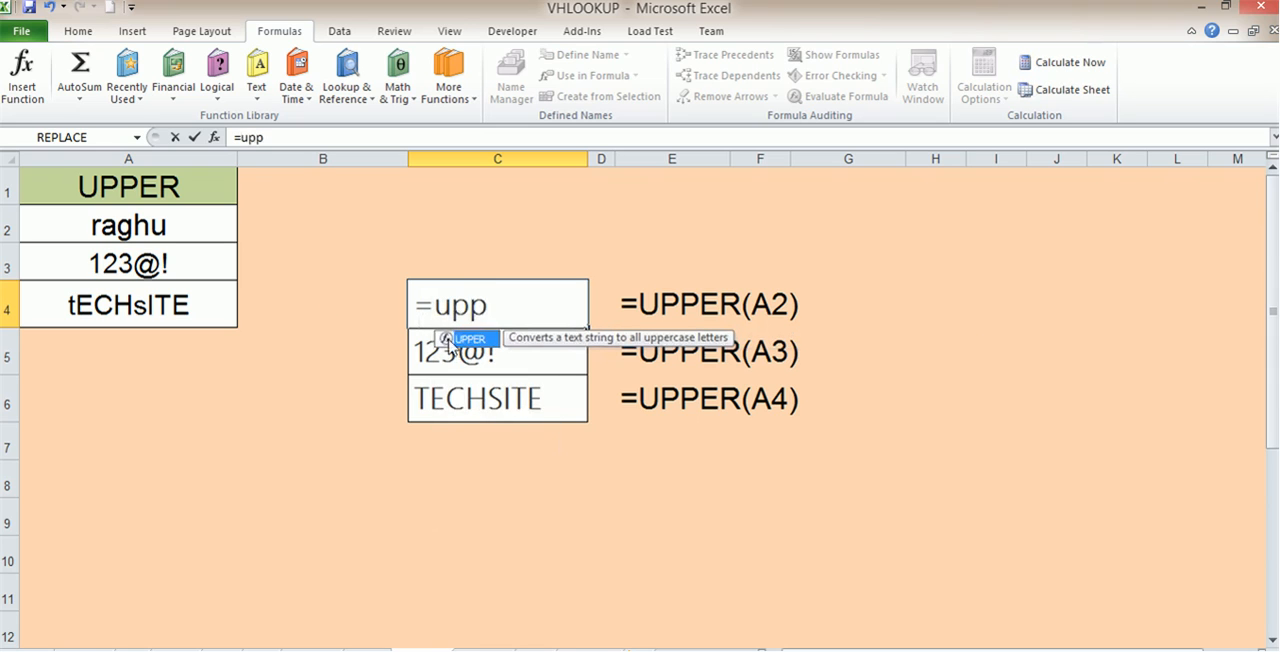
pyautogui.hotkey('ctrl', 'Return')
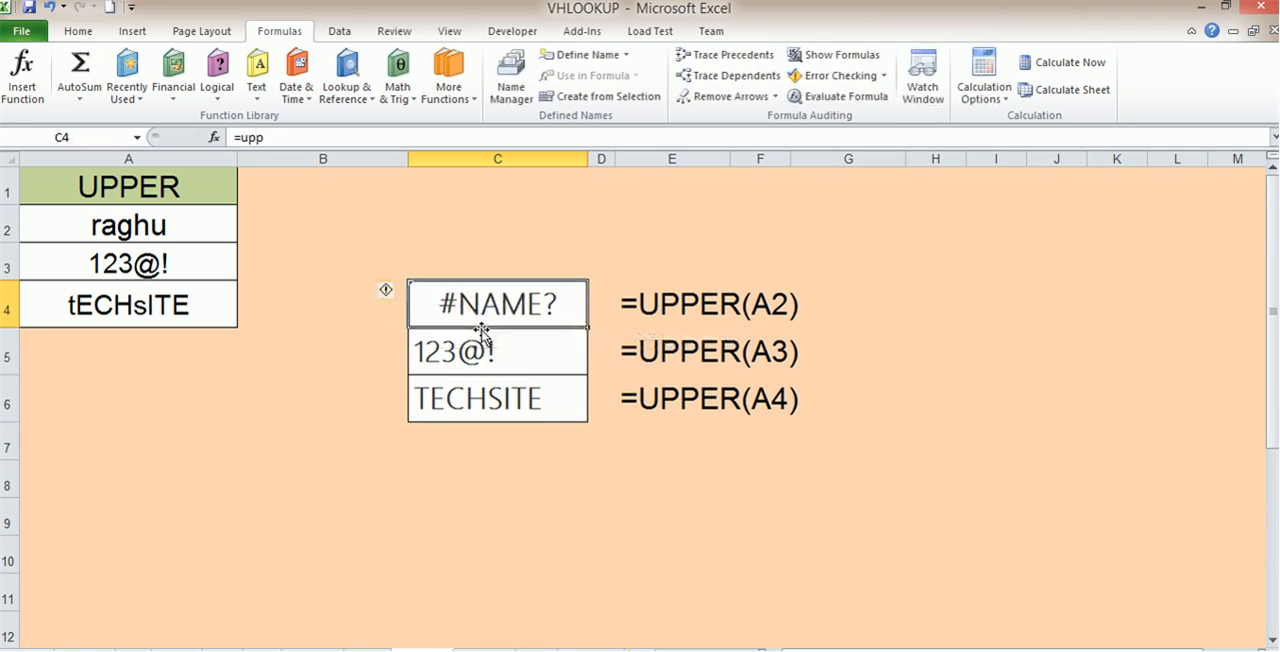
pyautogui.doubleClick(549, 300)
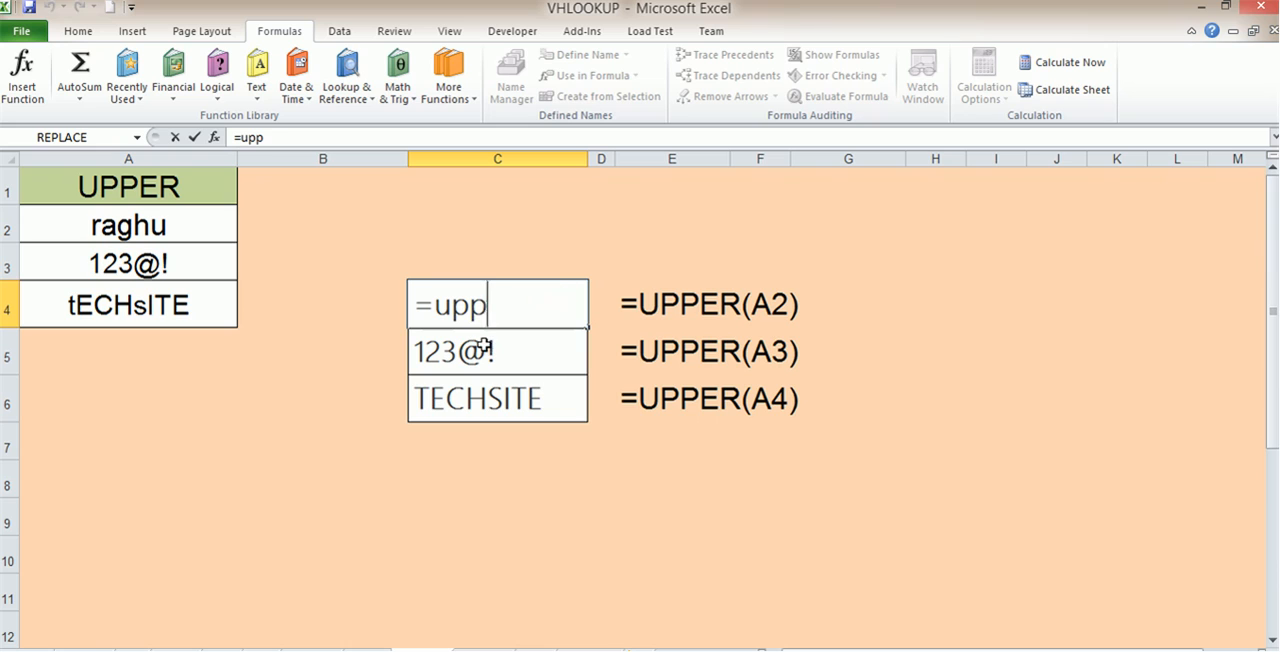
pyautogui.write('er')
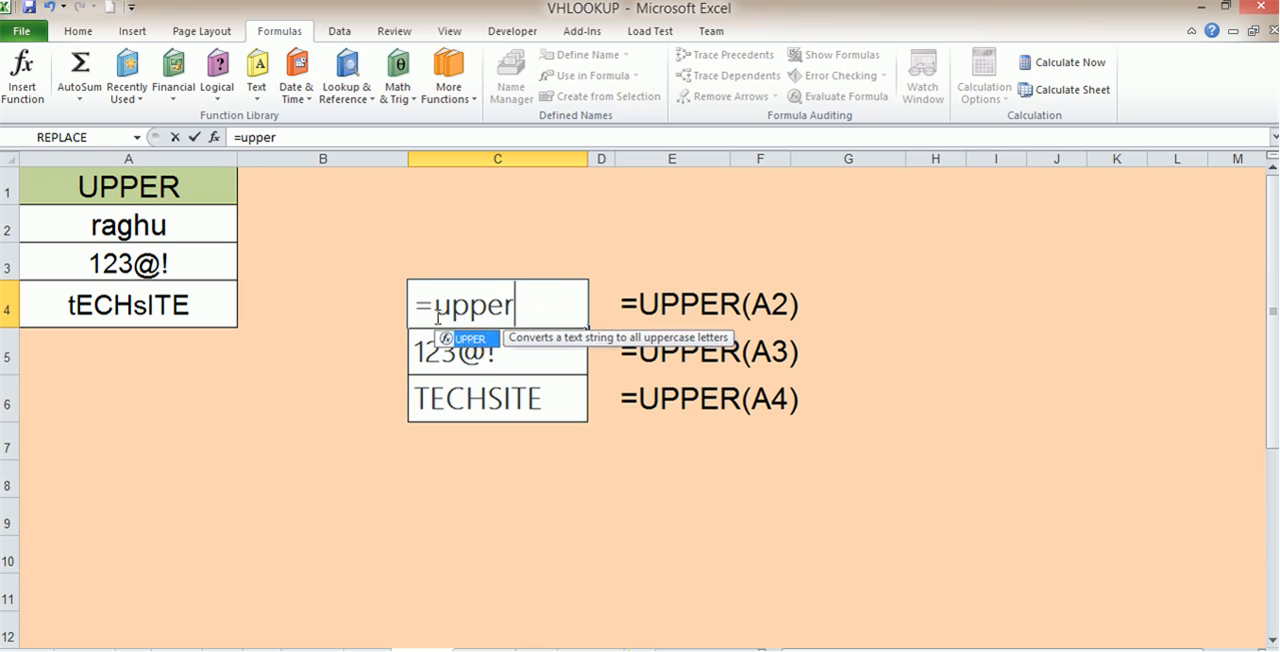
pyautogui.doubleClick(466, 338)
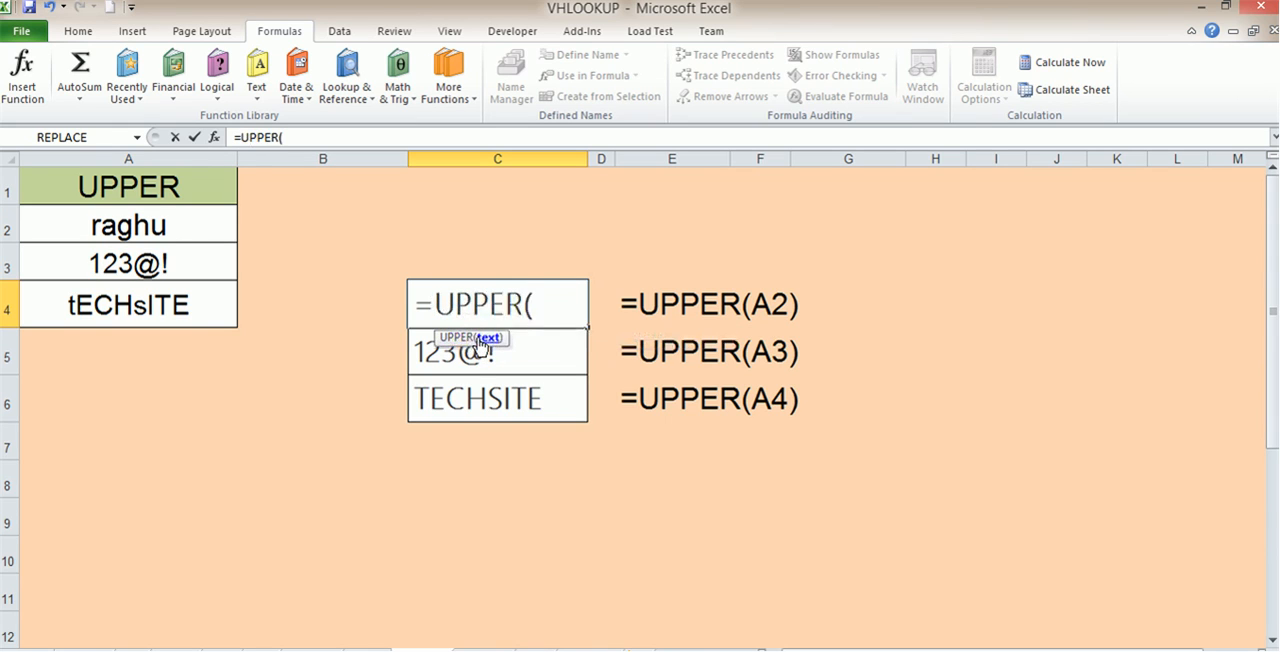
pyautogui.click(137, 225)
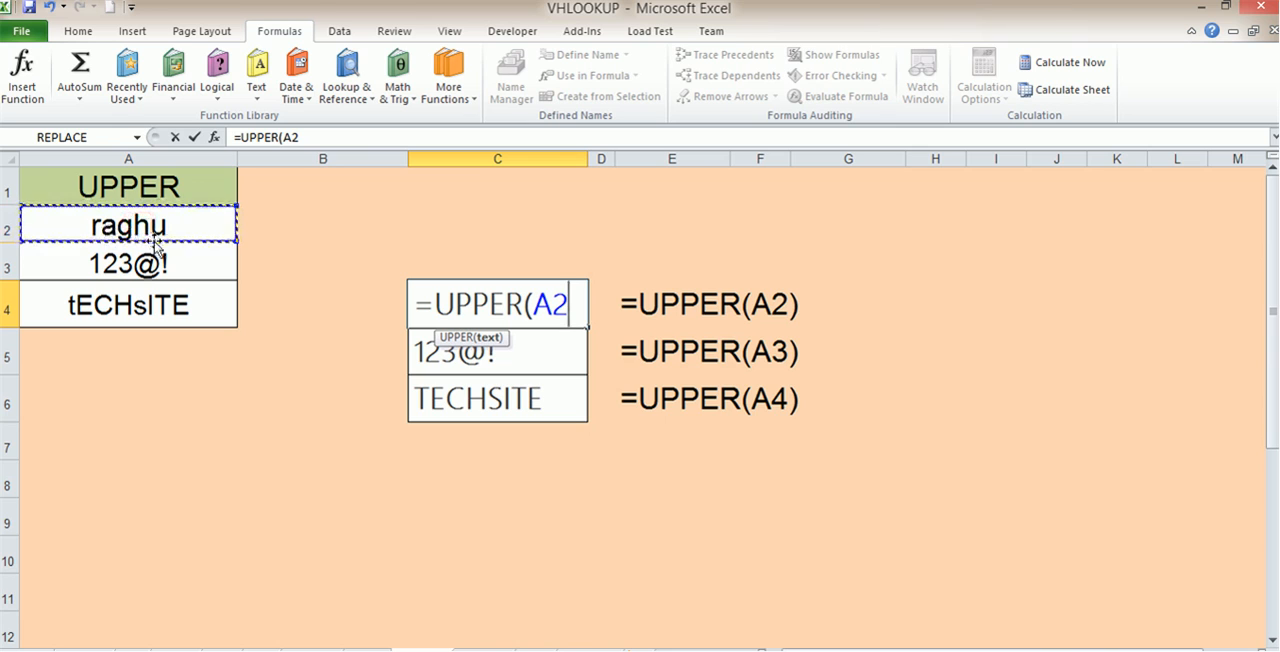
pyautogui.write(')')
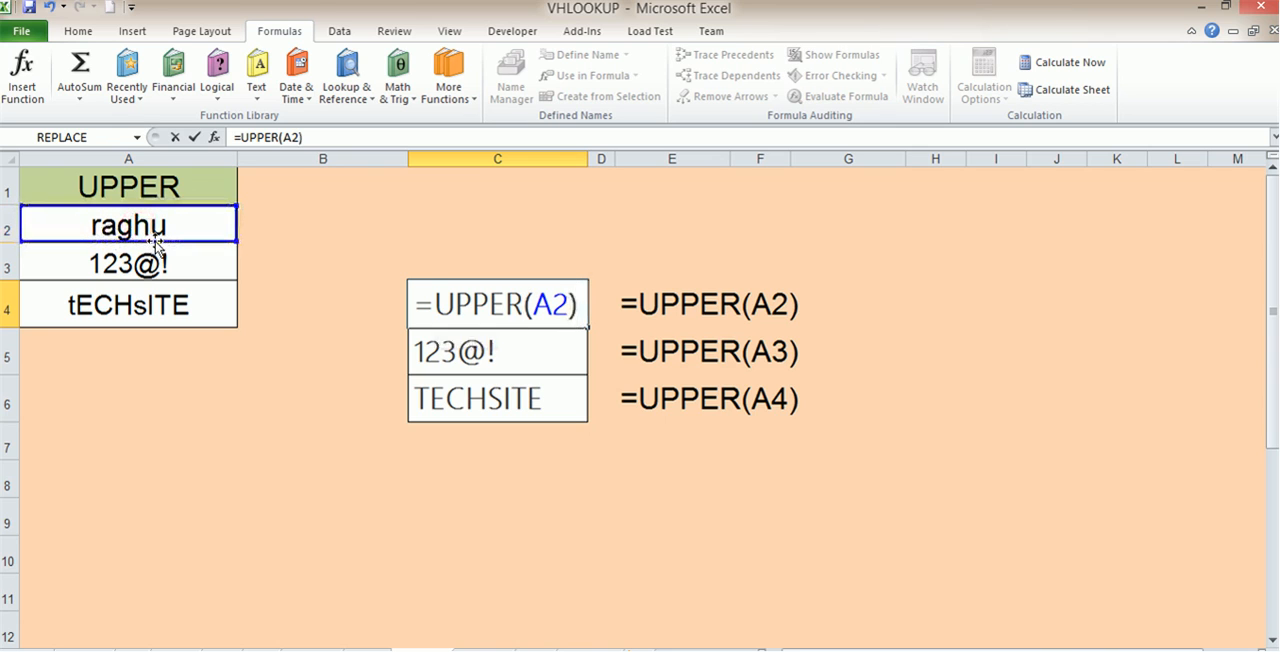
pyautogui.press('Return')
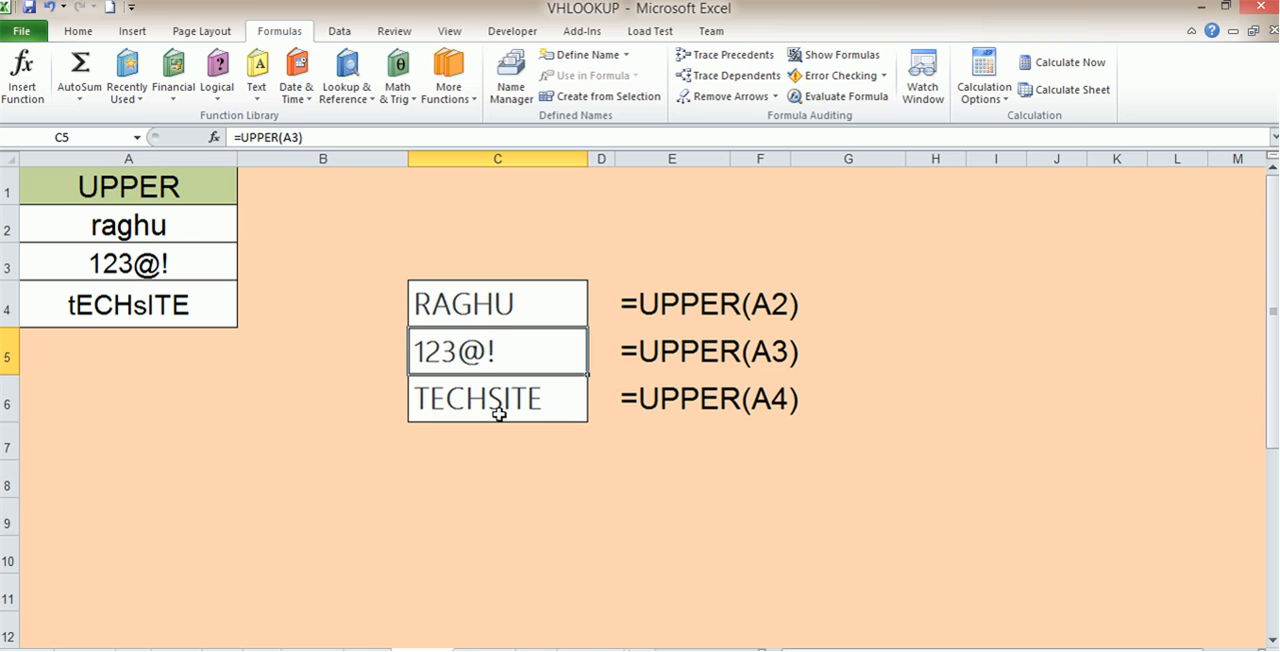
# Step: Open the SEARCH worksheet and clear the formula from cell C4
pyautogui.click(487, 645)
pyautogui.click(257, 433)
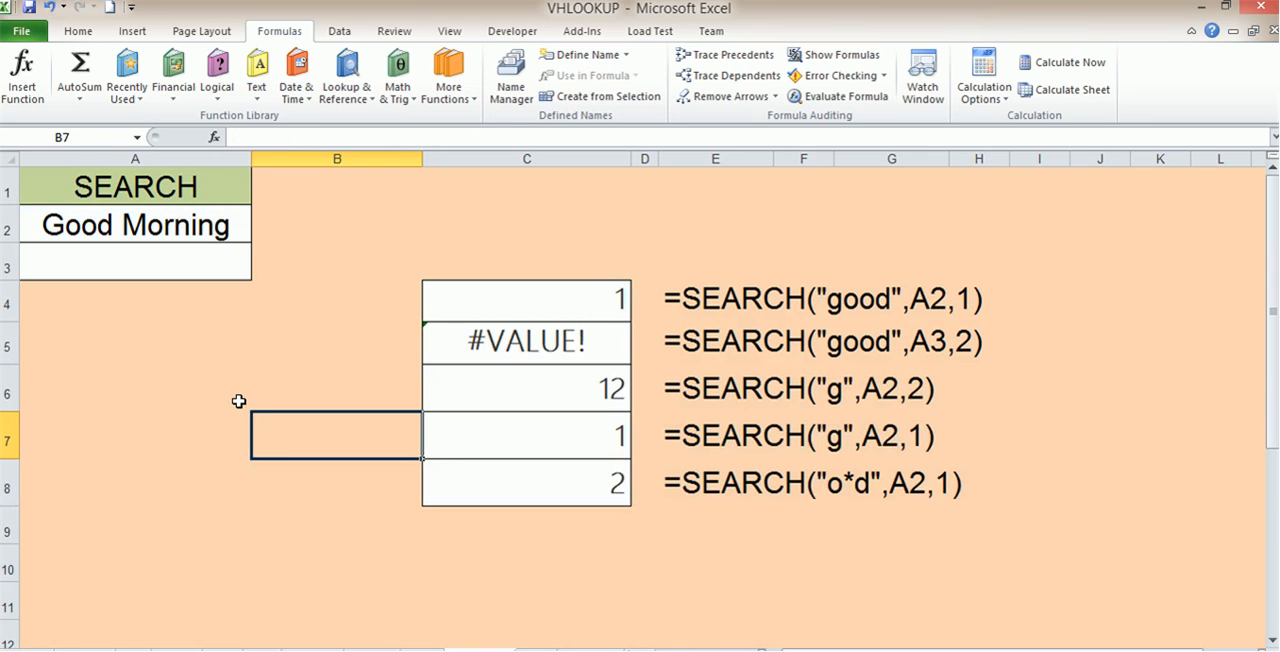
pyautogui.click(578, 302)
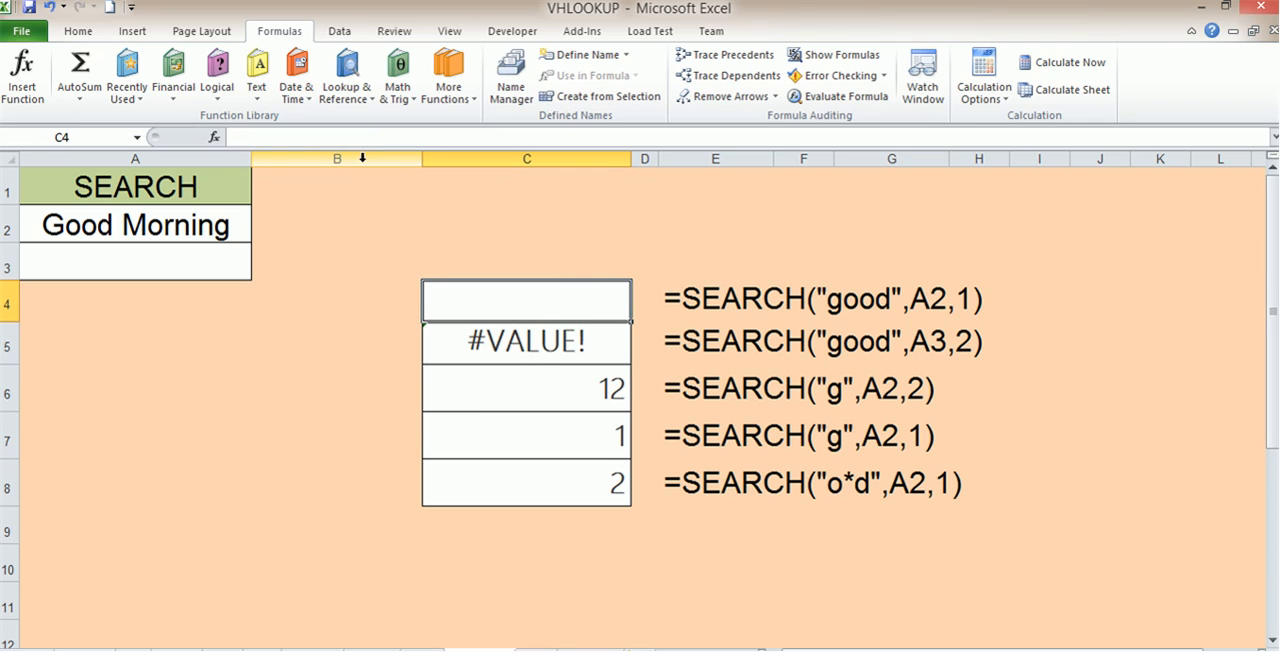
pyautogui.click(155, 394)
pyautogui.click(545, 293)
pyautogui.press('Delete')
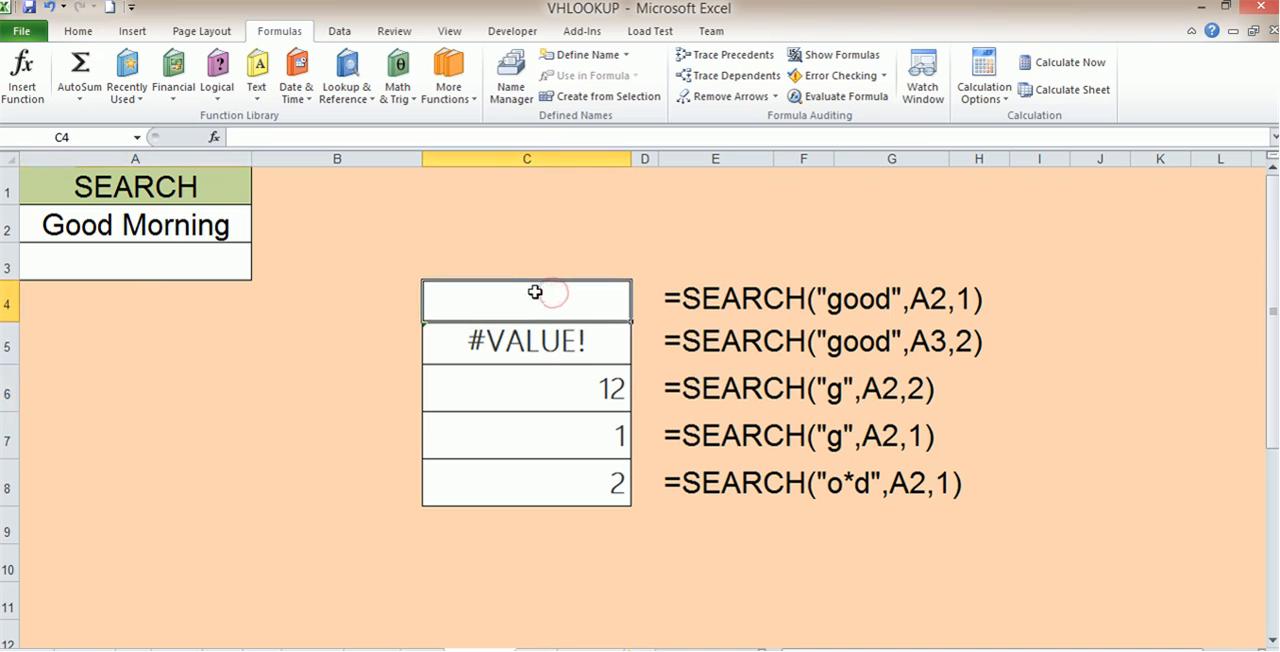
pyautogui.write('sear')
pyautogui.press('BackSpace')
pyautogui.press('BackSpace')
pyautogui.press('BackSpace')
pyautogui.press('BackSpace')
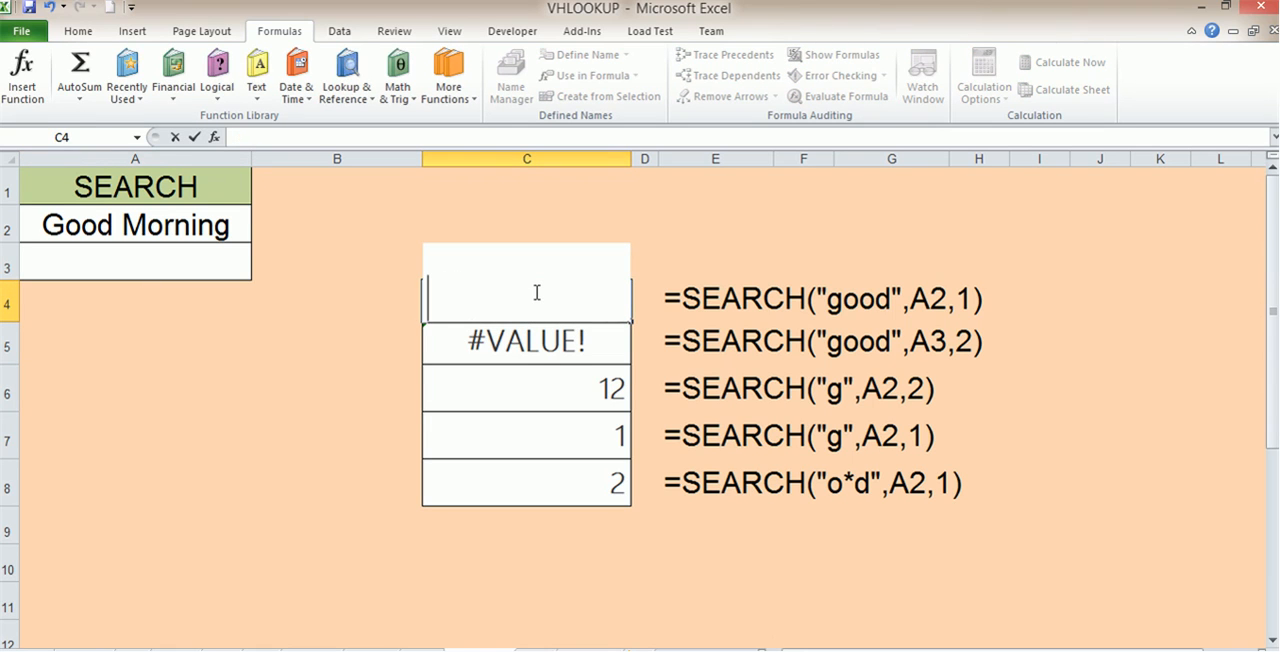
# Step: Enter the formula =SEARCH("good",A2,1) in C4
pyautogui.write('=se')
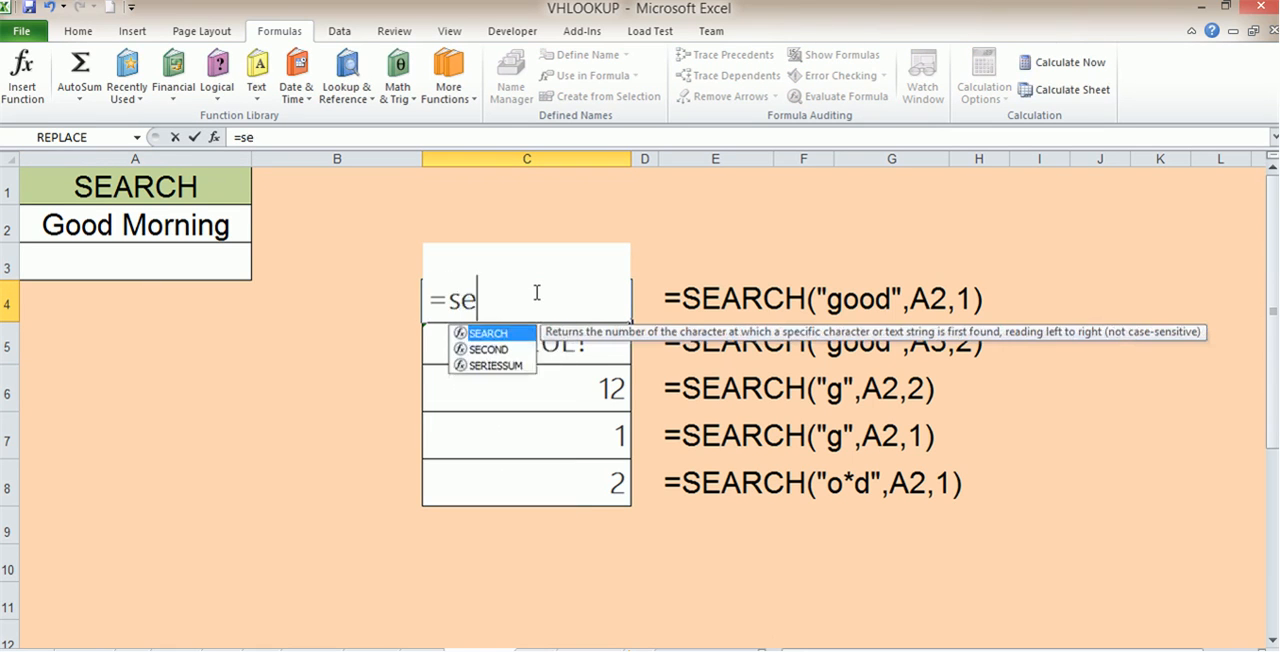
pyautogui.doubleClick(488, 333)
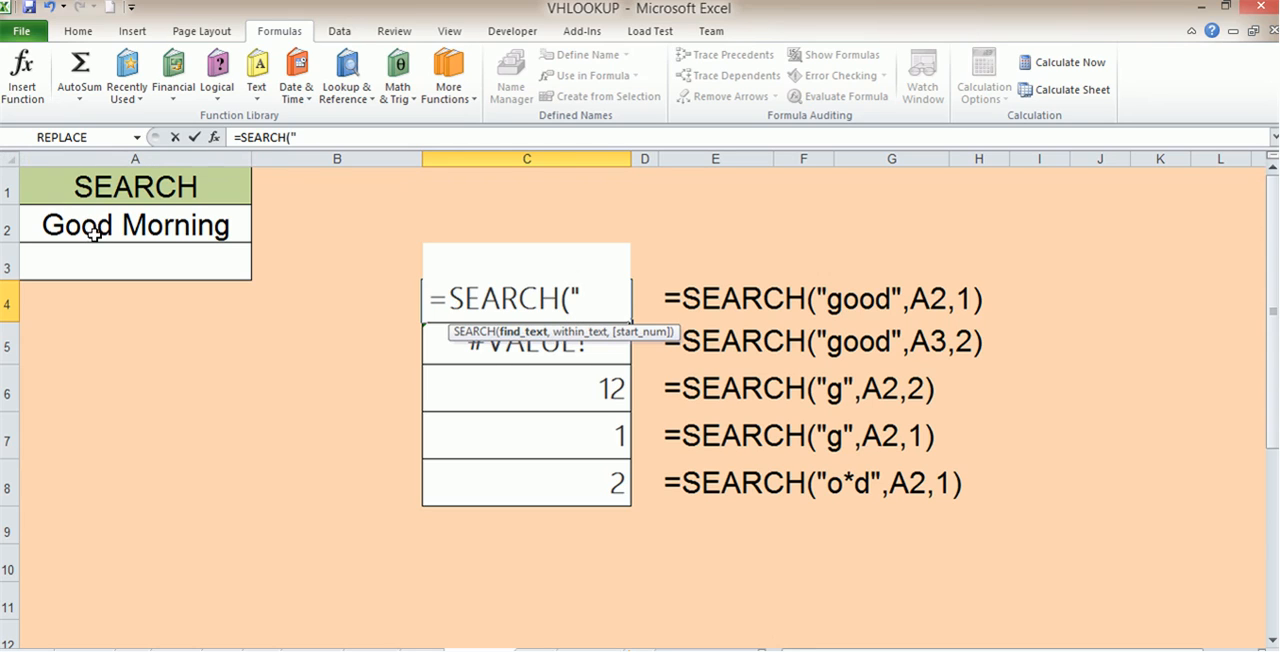
pyautogui.write('good"')
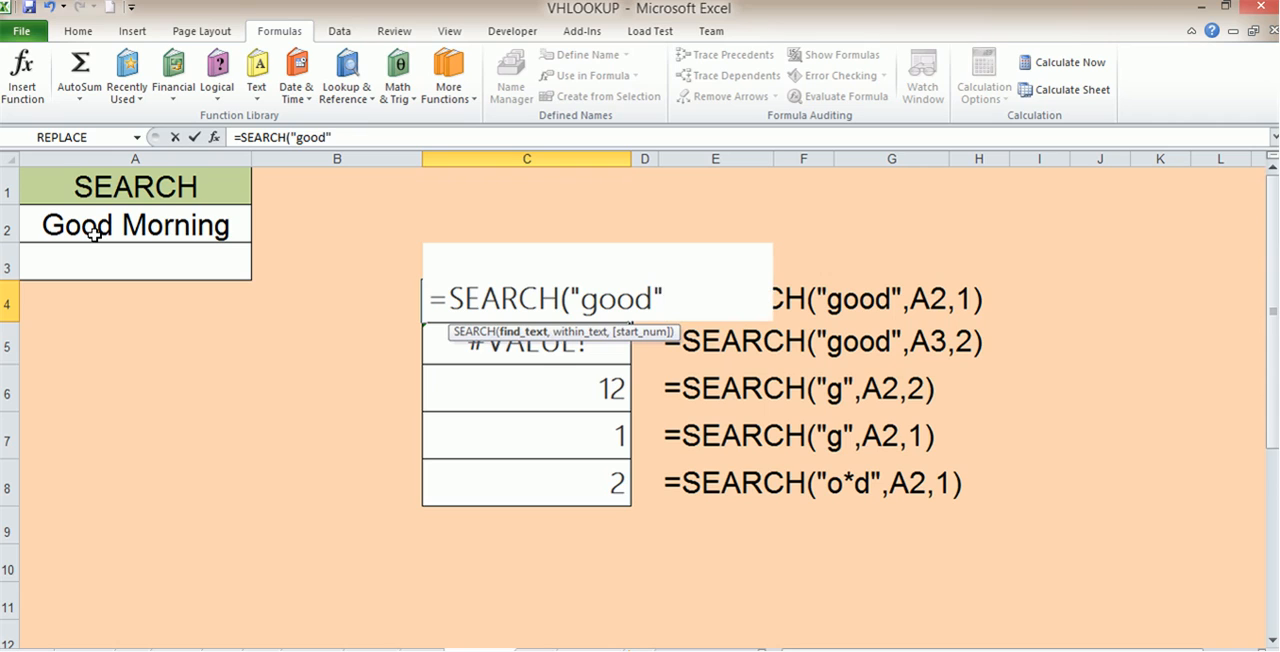
pyautogui.write(',')
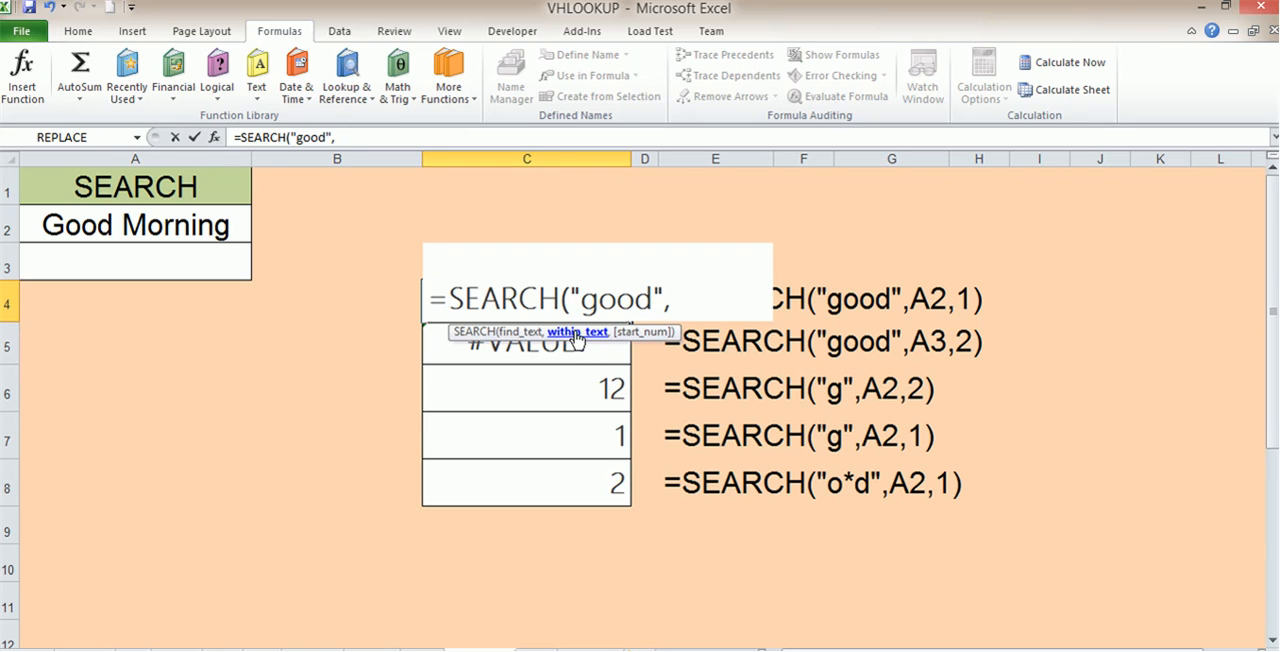
pyautogui.click(119, 228)
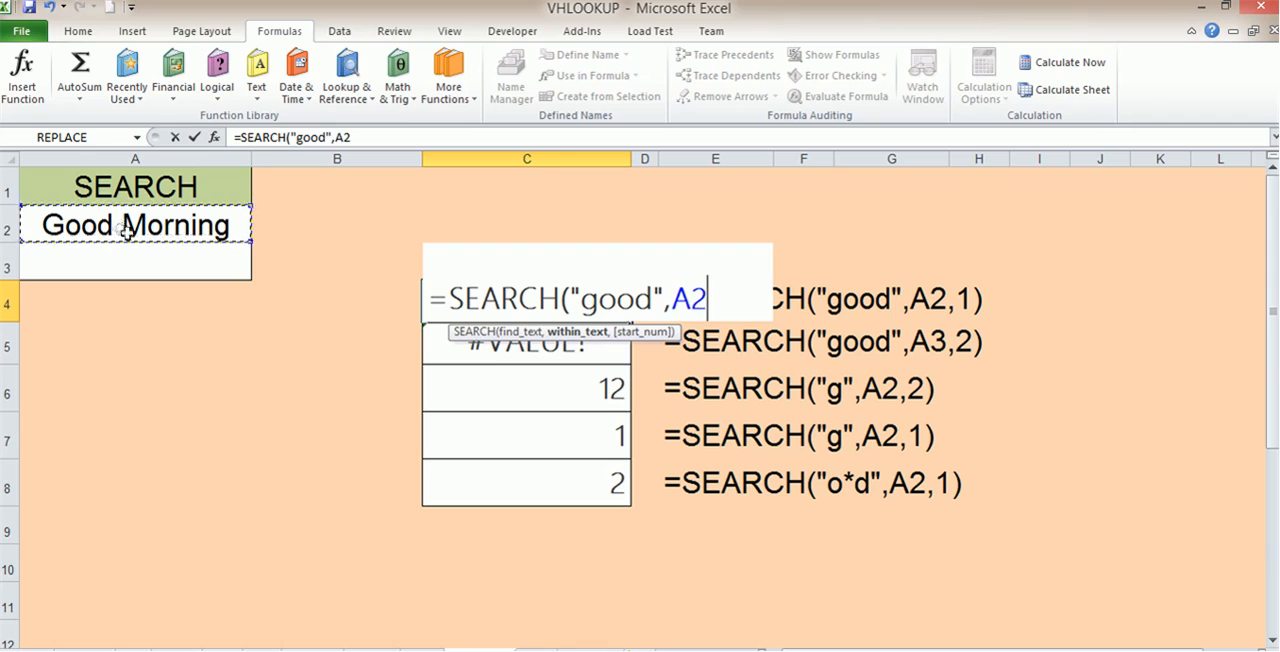
pyautogui.write(',')
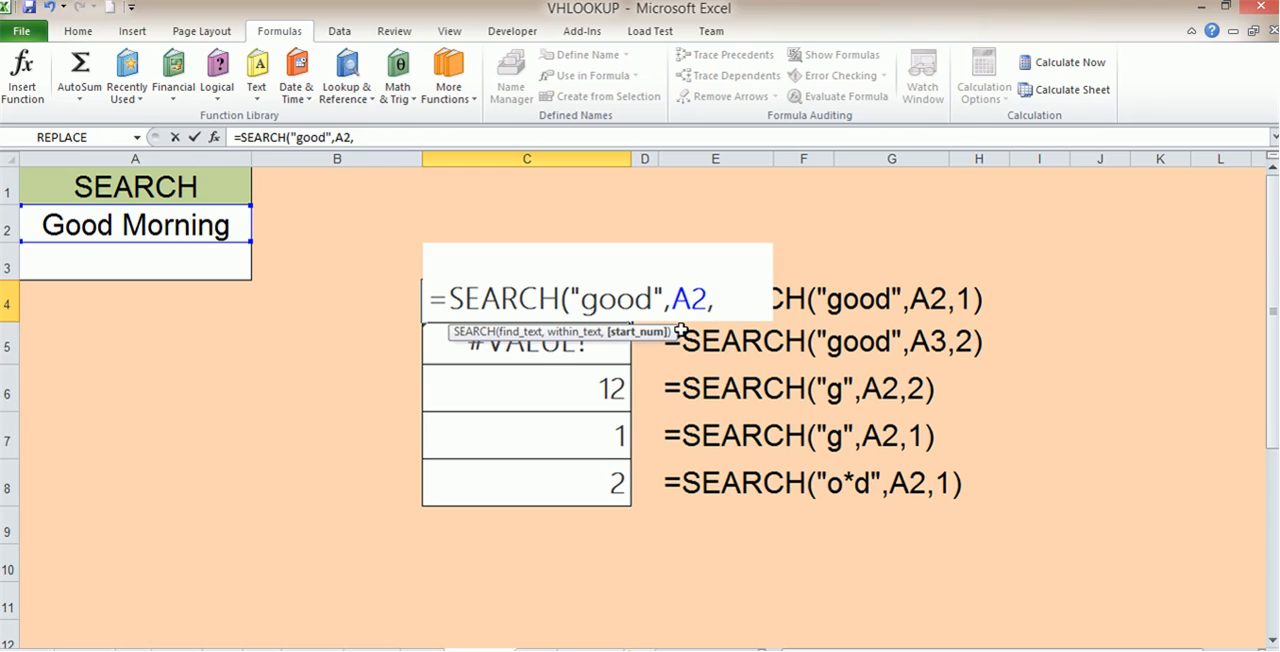
pyautogui.write('1)')
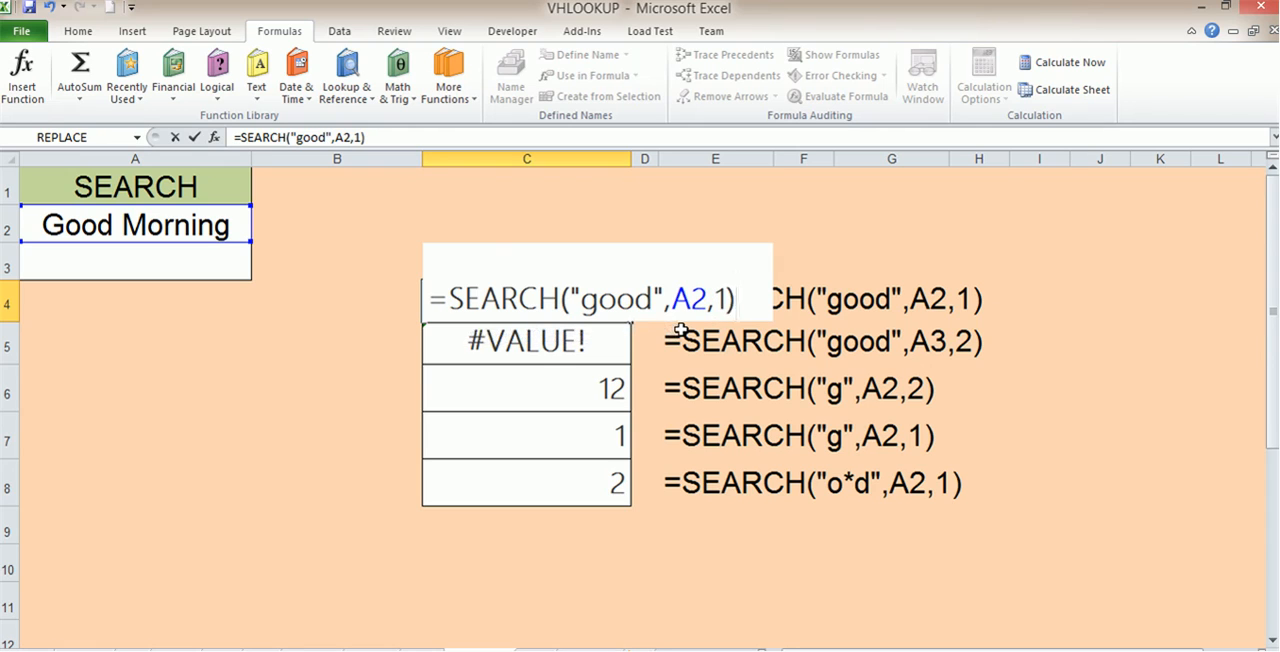
pyautogui.press('Return')
# Step: Set the start position in C4's SEARCH formula to 2
pyautogui.click(597, 300)
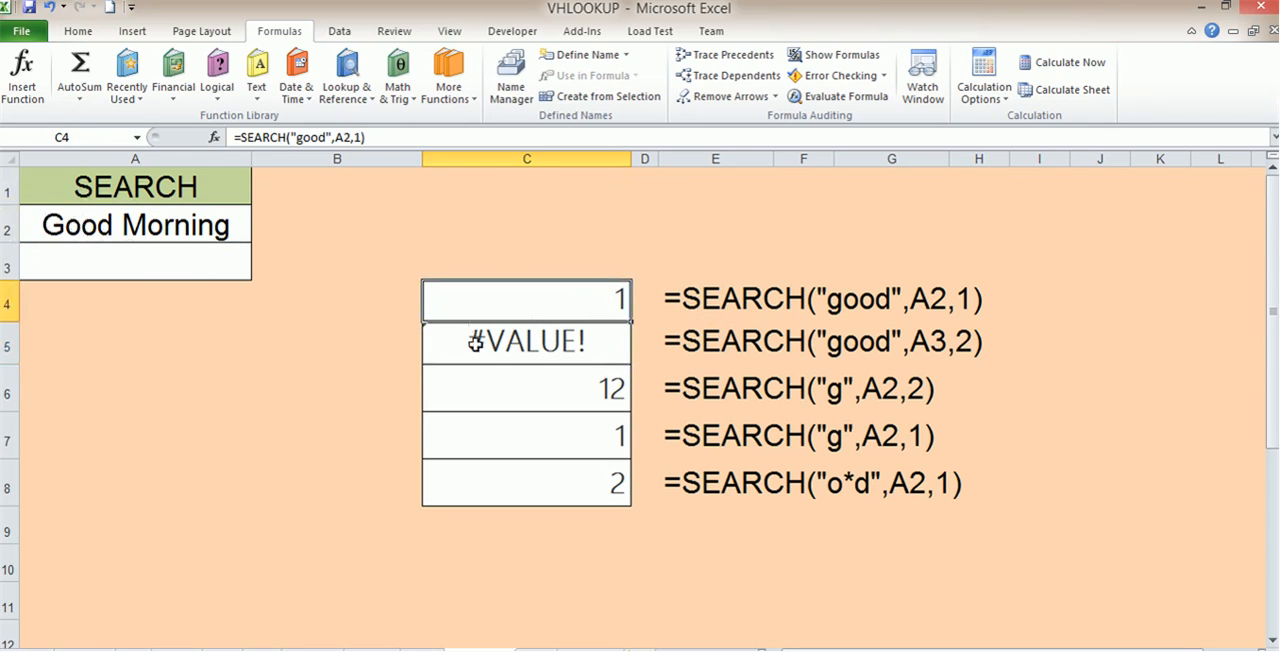
pyautogui.doubleClick(603, 302)
pyautogui.doubleClick(719, 297)
pyautogui.write('2')
pyautogui.press('Return')
pyautogui.click(625, 314)
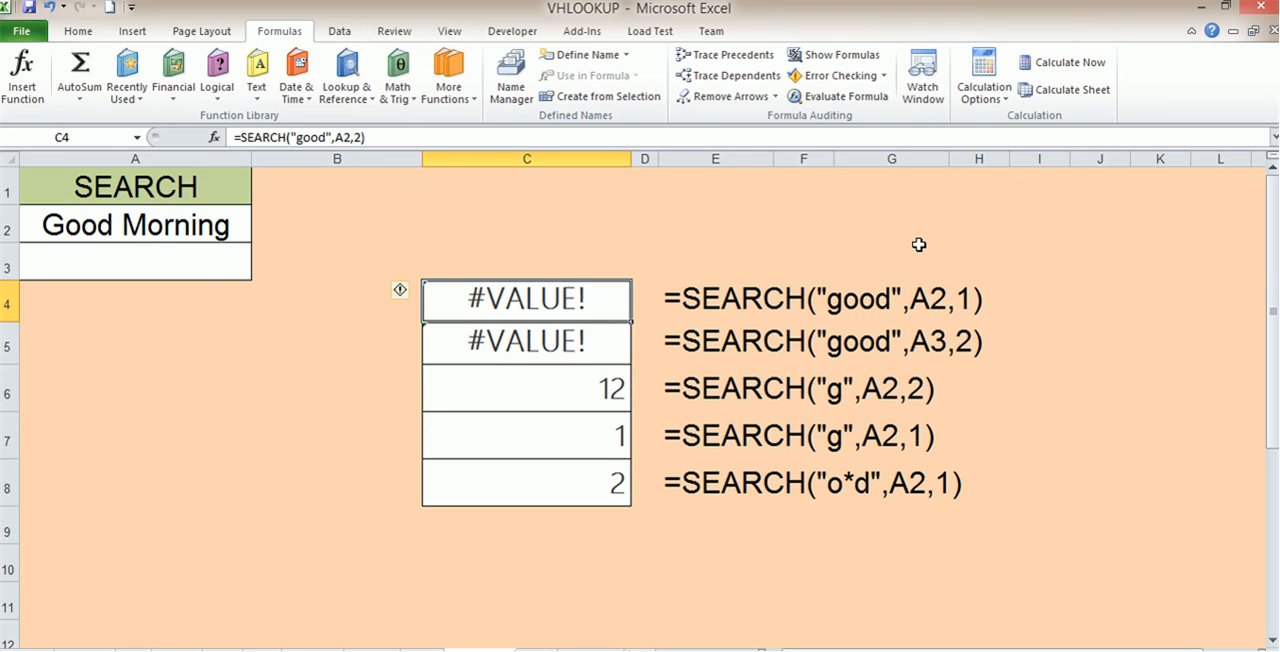
# Step: Shorten the text searched for in C4's formula to "ood"
pyautogui.doubleClick(583, 299)
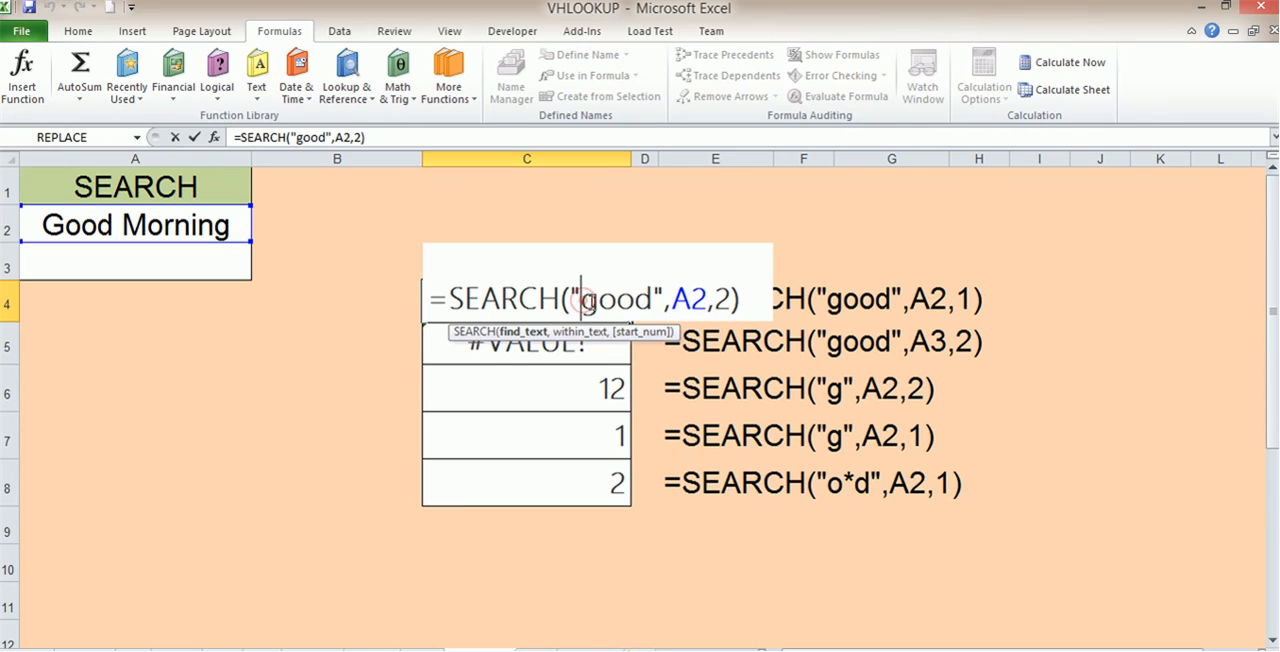
pyautogui.press('BackSpace')
pyautogui.press('Return')
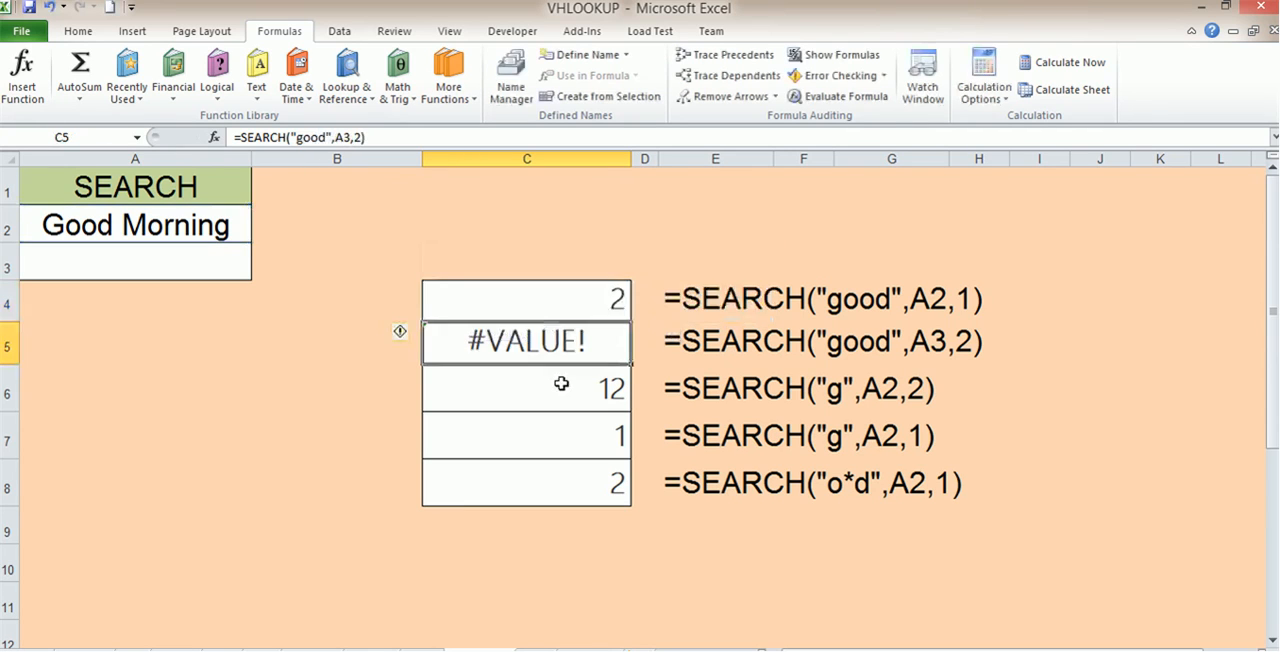
pyautogui.click(612, 304)
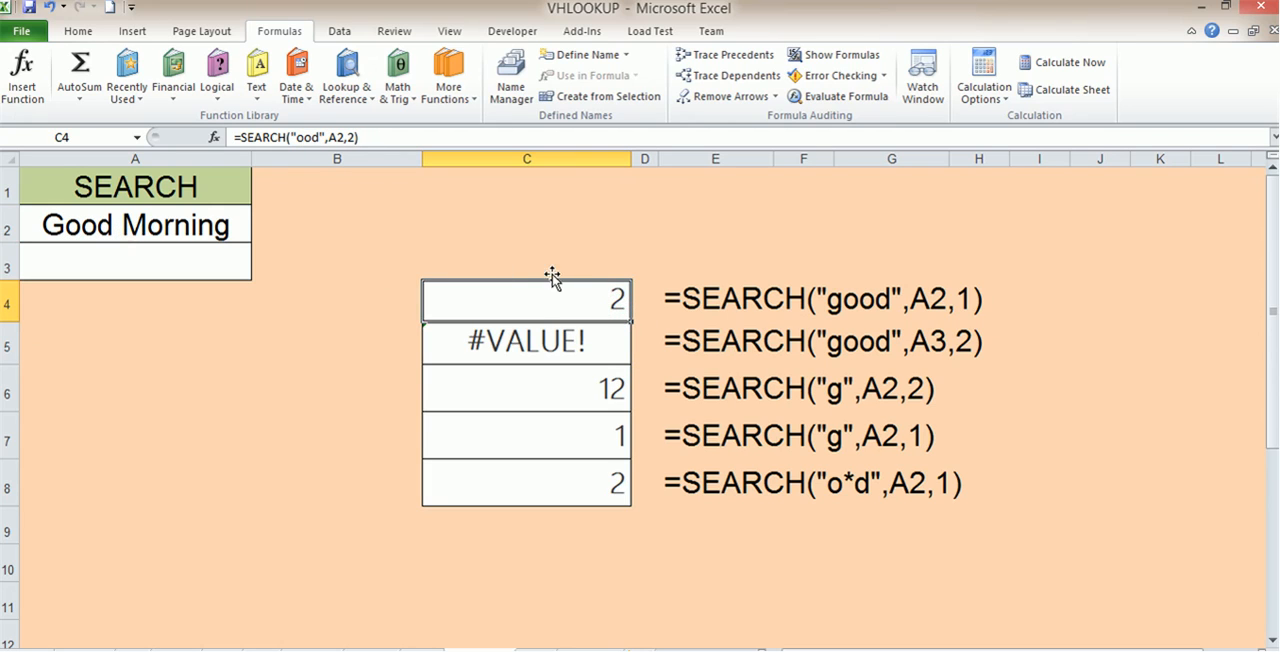
# Step: Shorten the text searched for in C4's SEARCH formula to "od"
pyautogui.doubleClick(614, 300)
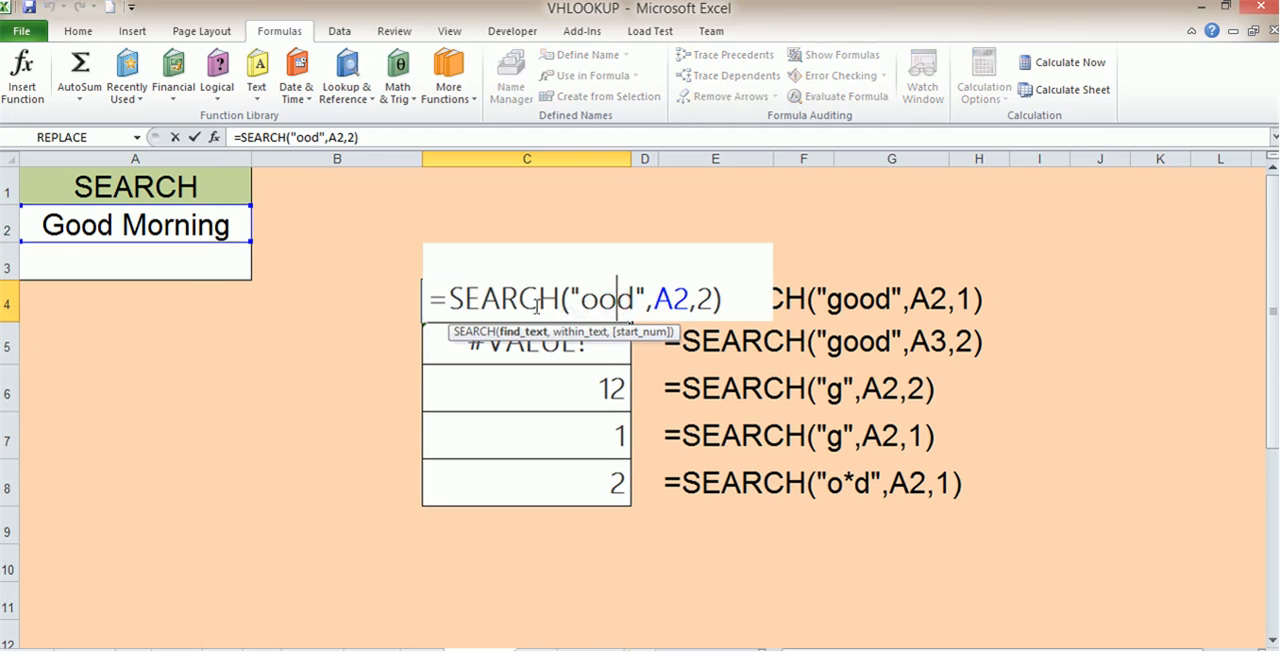
pyautogui.moveTo(633, 298); pyautogui.dragTo(582, 301)
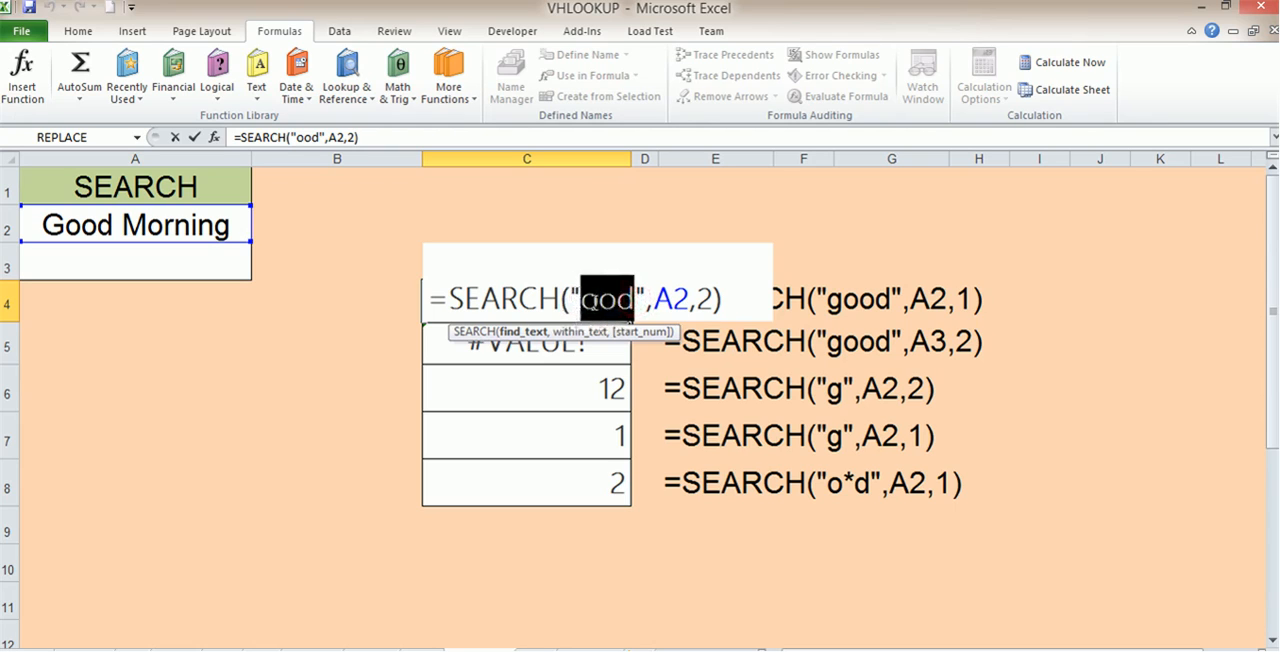
pyautogui.click(598, 300)
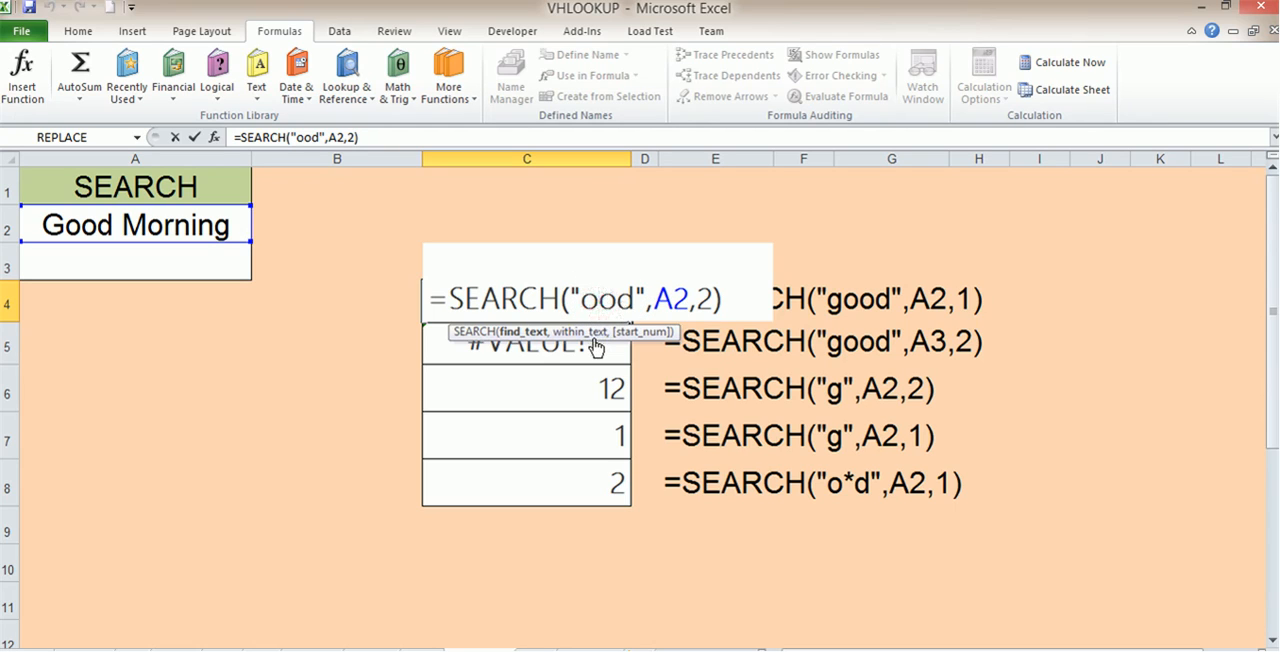
pyautogui.press('BackSpace')
pyautogui.press('Return')
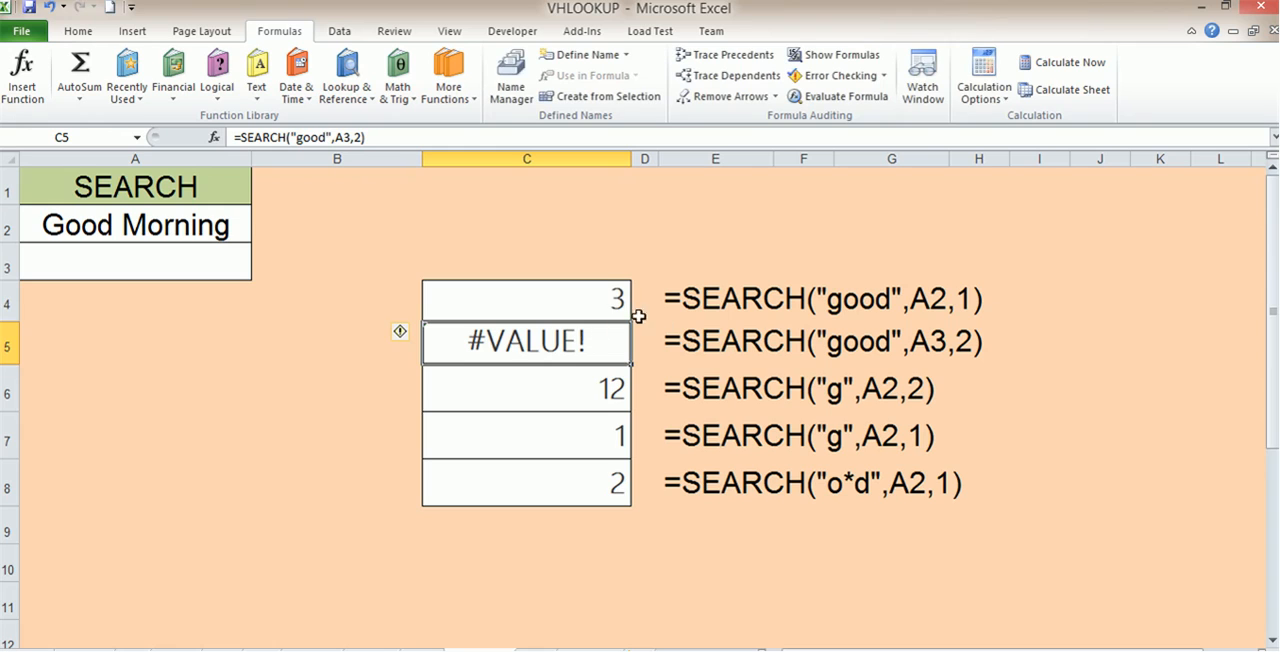
# Step: Examine the arguments of the SEARCH formulas in C4 and C5, leaving both formulas as they are
pyautogui.click(617, 301)
pyautogui.doubleClick(569, 297)
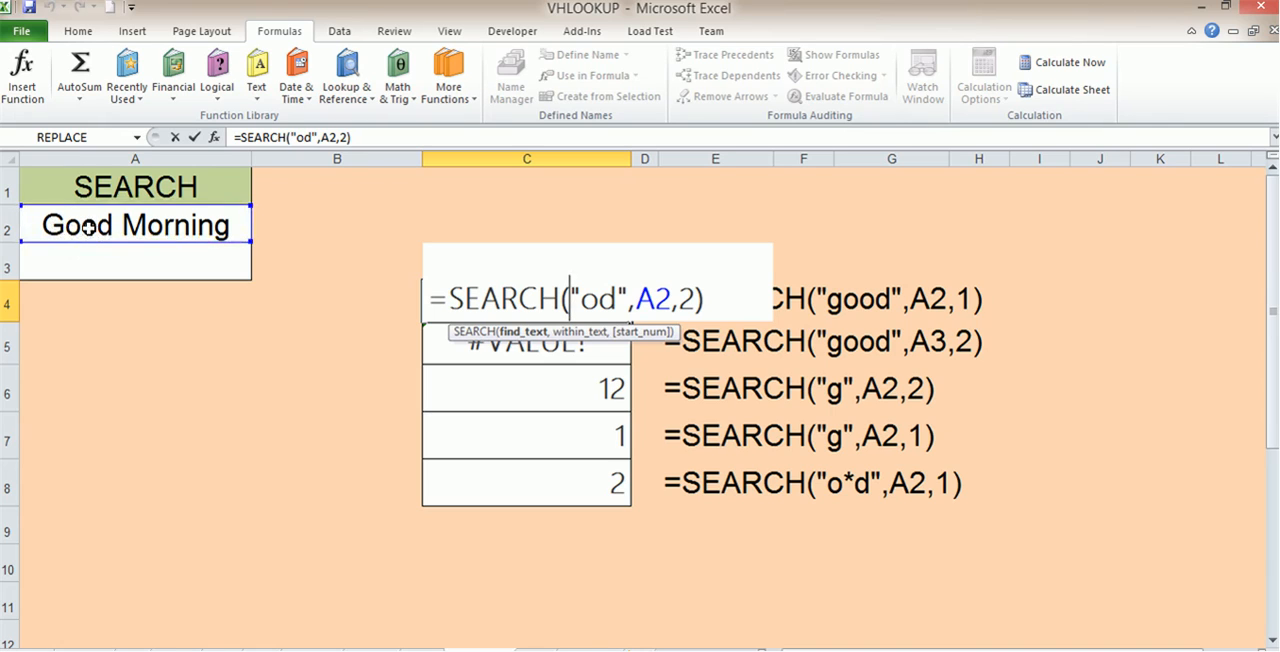
pyautogui.click(553, 341)
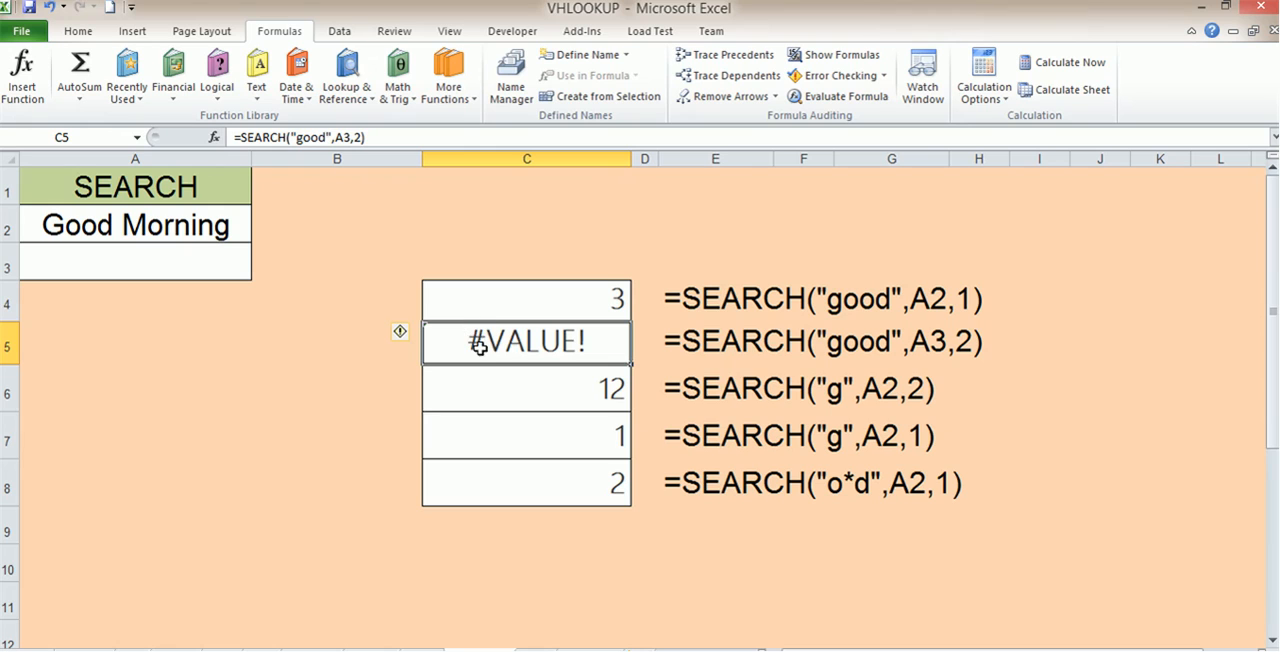
pyautogui.doubleClick(519, 341)
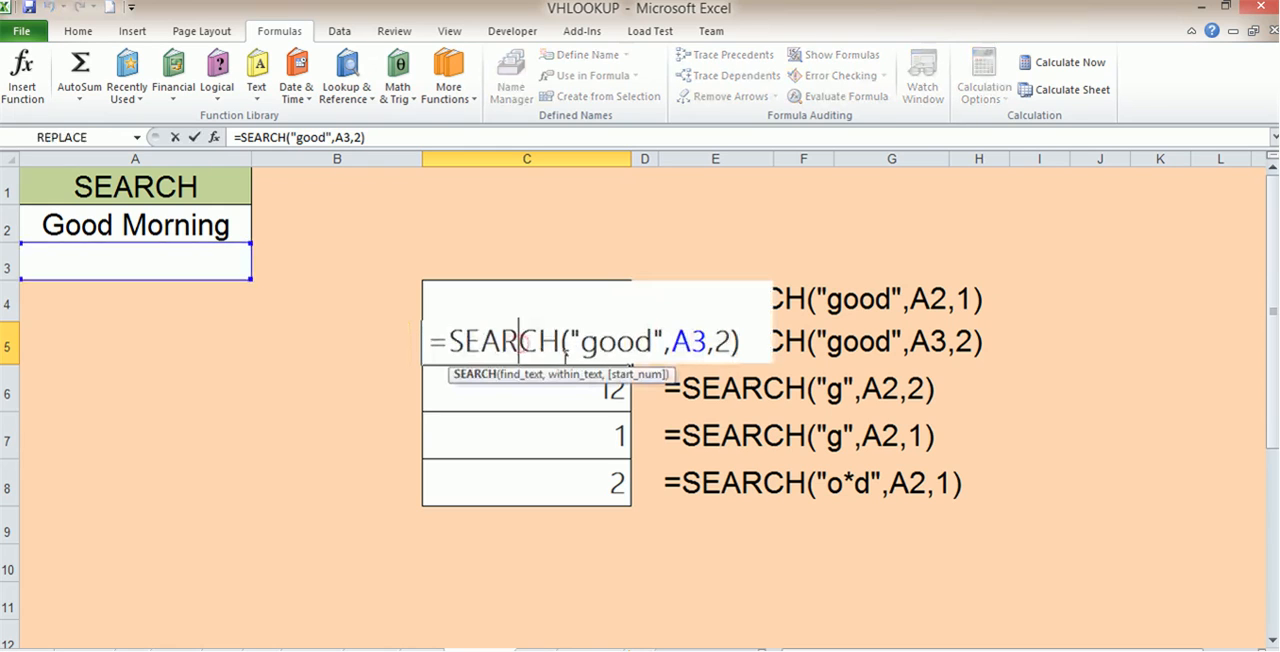
pyautogui.click(722, 341)
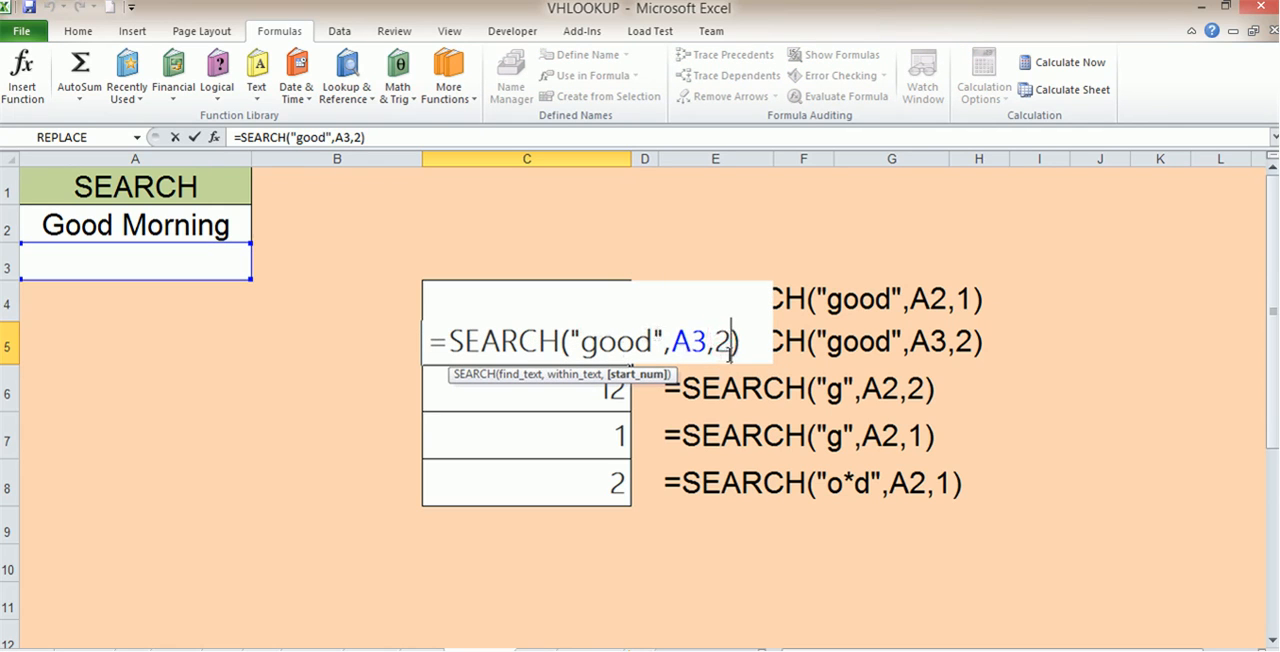
pyautogui.click(283, 467)
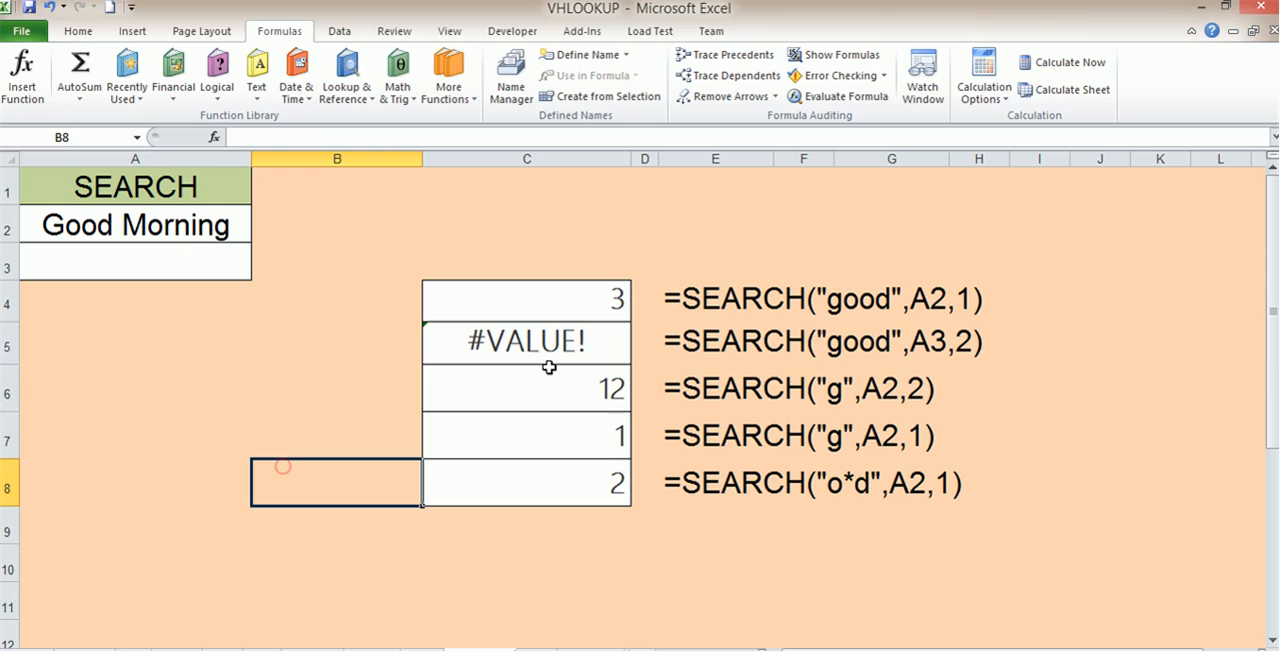
# Step: Clear the existing SEARCH formula from cell C6
pyautogui.click(559, 379)
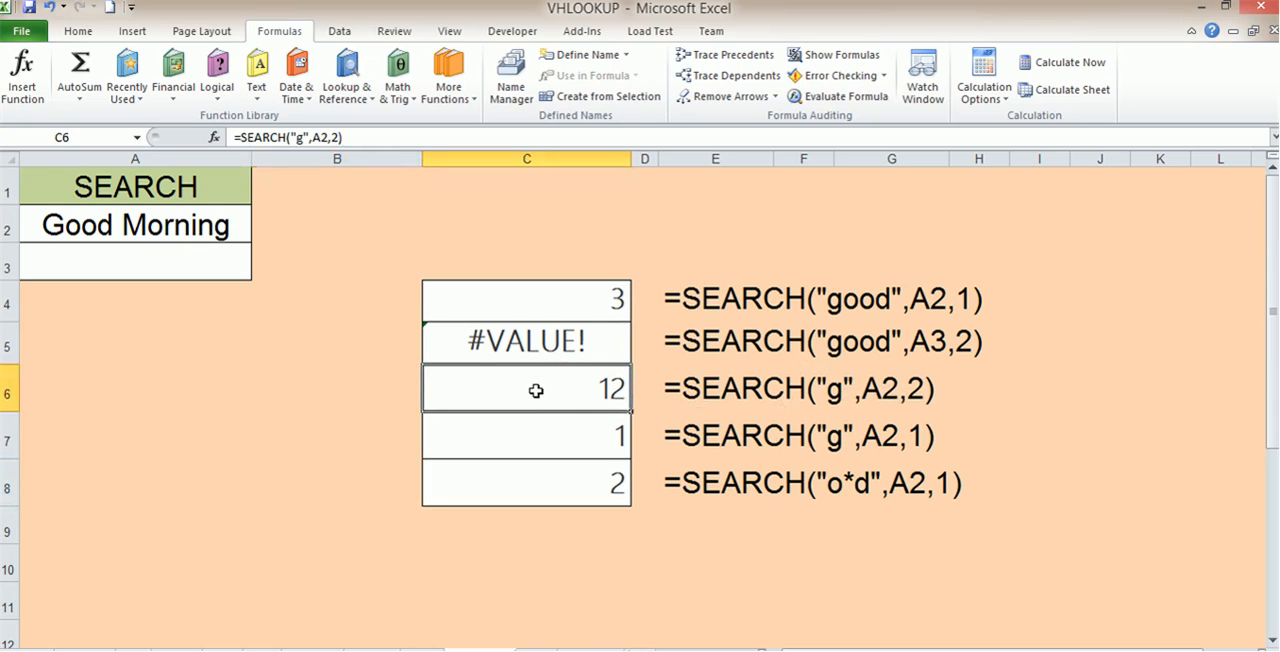
pyautogui.doubleClick(536, 391)
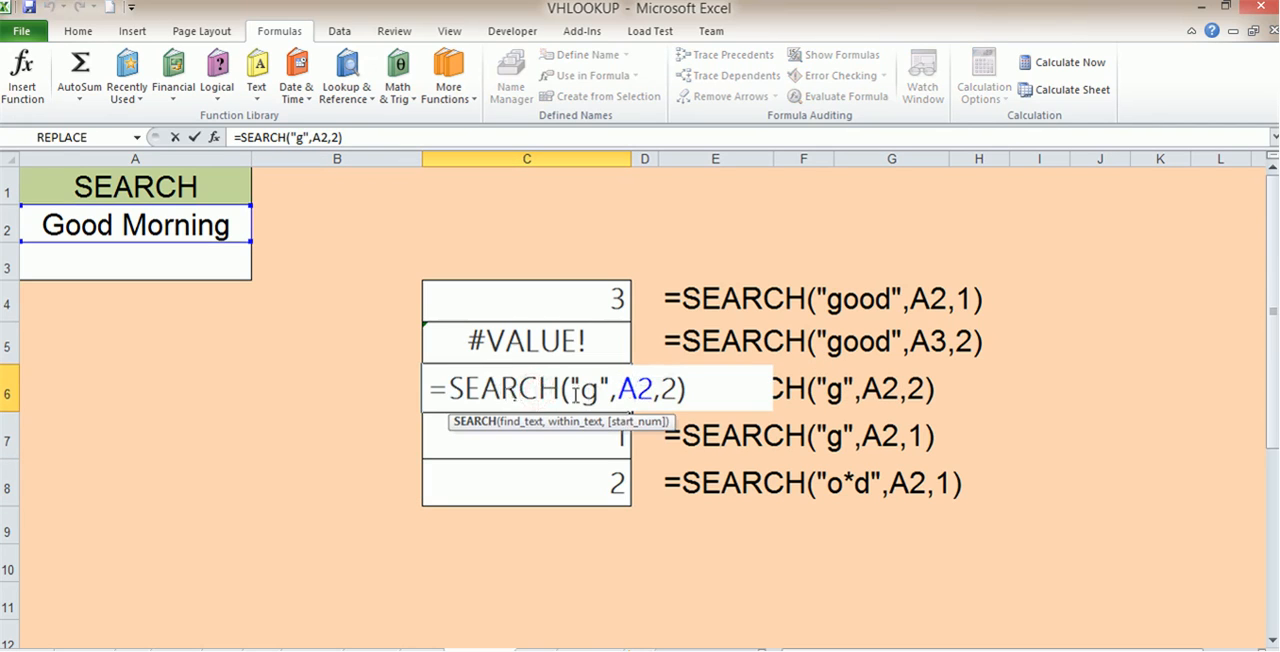
pyautogui.click(686, 389)
pyautogui.press('BackSpace')
pyautogui.press('BackSpace')
pyautogui.press('BackSpace')
pyautogui.press('BackSpace')
pyautogui.press('BackSpace')
pyautogui.press('BackSpace')
pyautogui.press('BackSpace')
pyautogui.press('BackSpace')
pyautogui.press('BackSpace')
pyautogui.press('BackSpace')
pyautogui.press('BackSpace')
pyautogui.press('BackSpace')
pyautogui.press('BackSpace')
pyautogui.press('BackSpace')
pyautogui.press('BackSpace')
pyautogui.press('BackSpace')
pyautogui.press('BackSpace')
pyautogui.press('BackSpace')
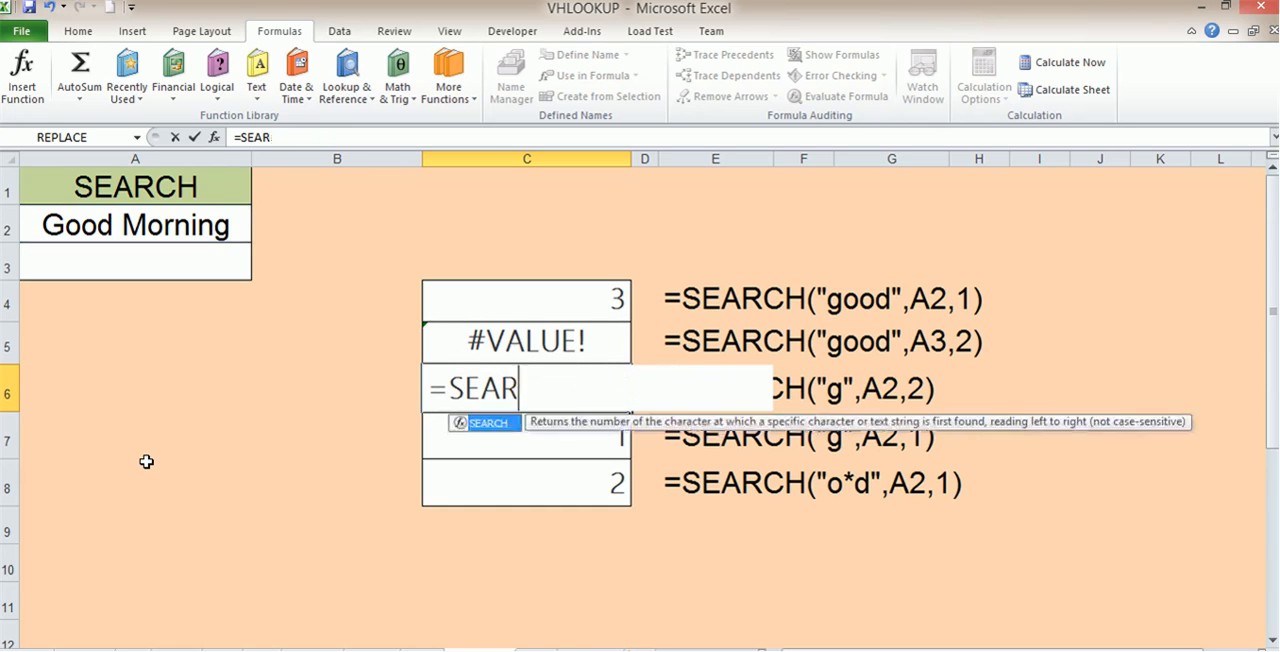
# Step: Enter the formula =SEARCH("g",A2,2) in C6
pyautogui.write('=sear')
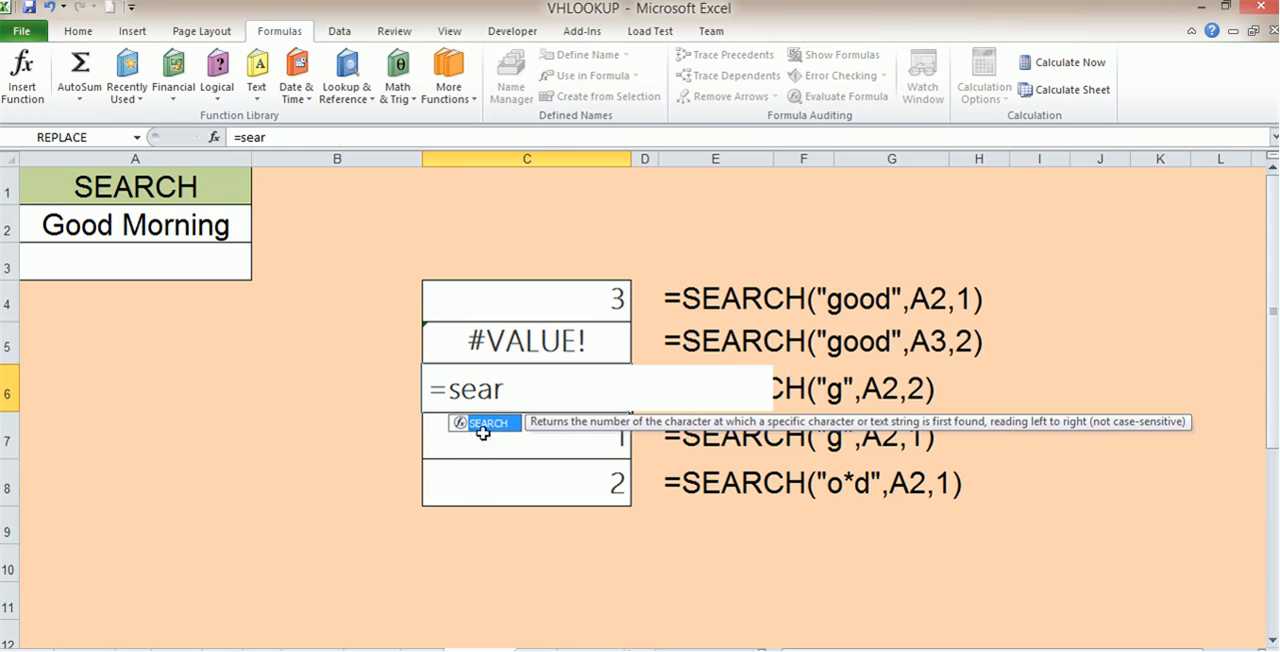
pyautogui.click(482, 433)
pyautogui.doubleClick(508, 395)
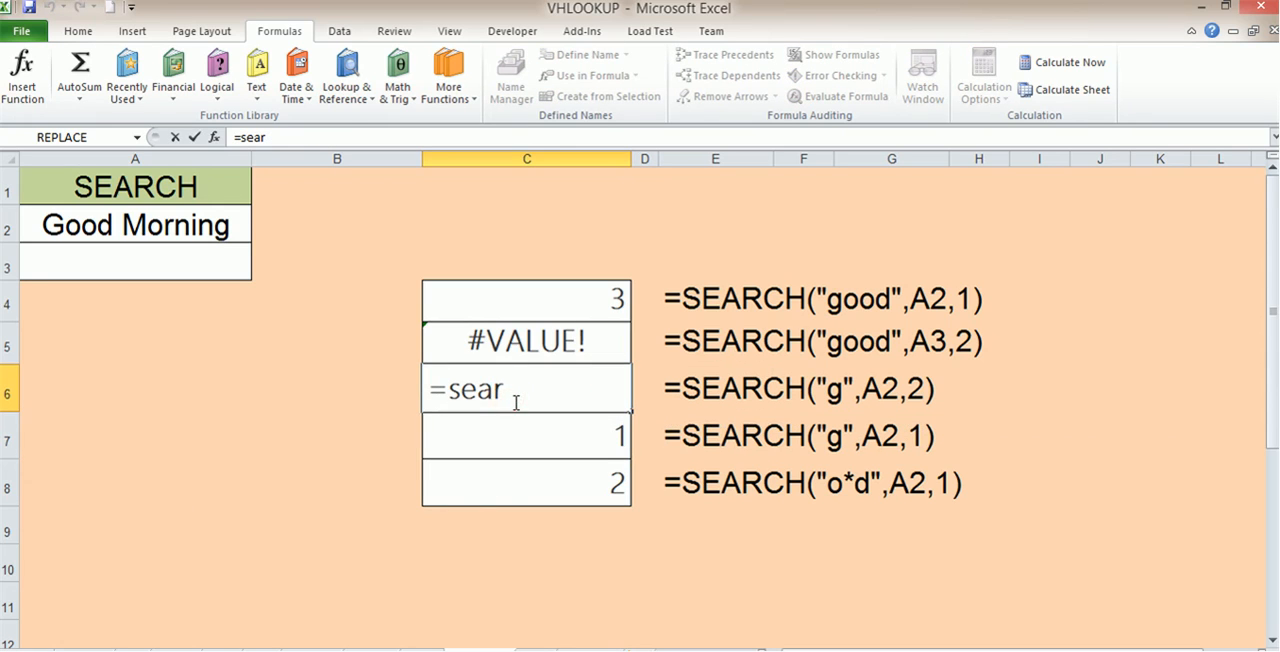
pyautogui.write('c')
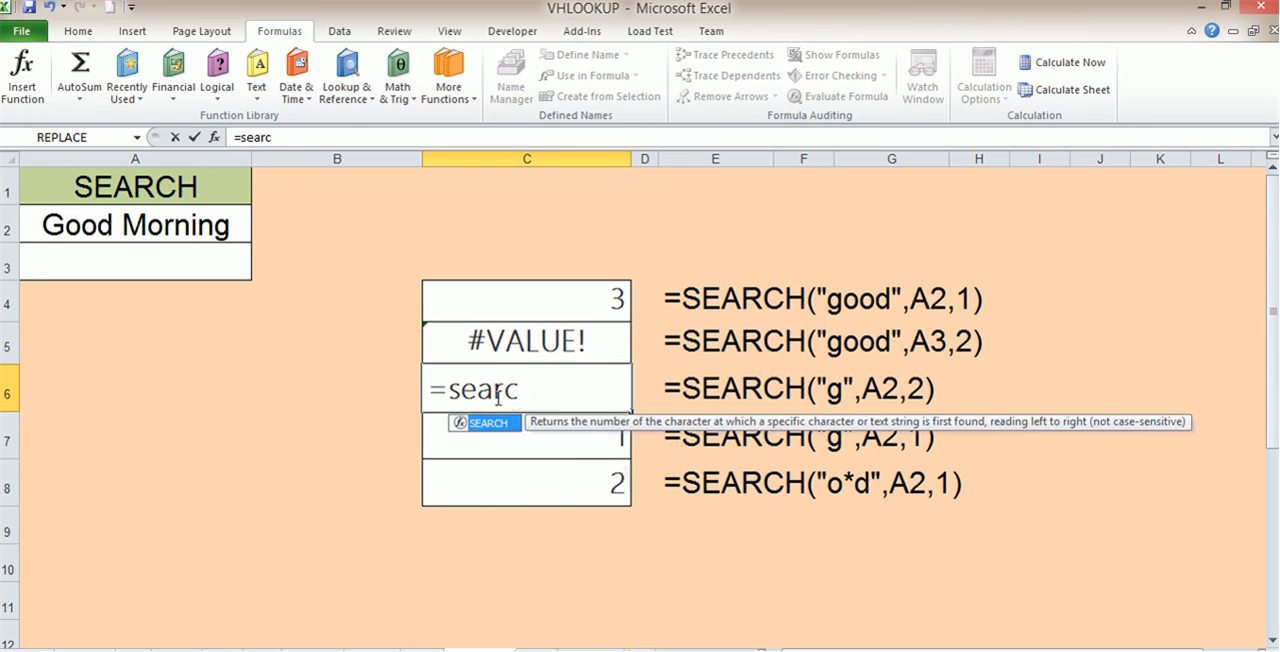
pyautogui.doubleClick(500, 423)
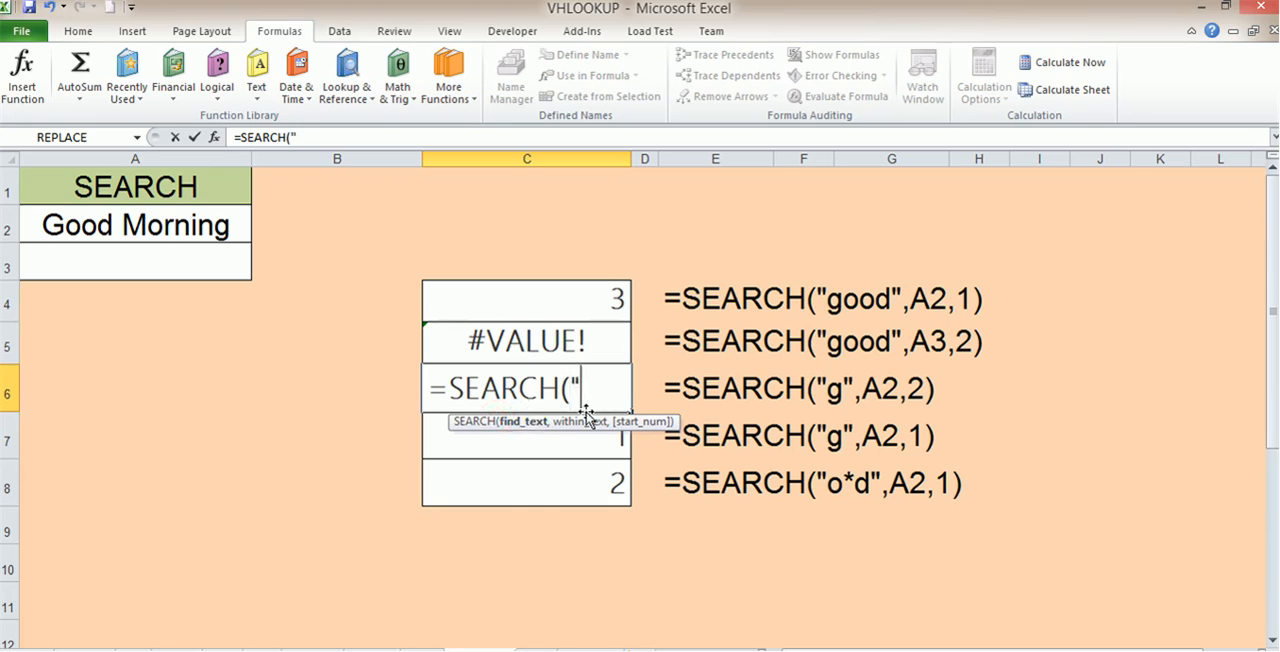
pyautogui.write('"g",')
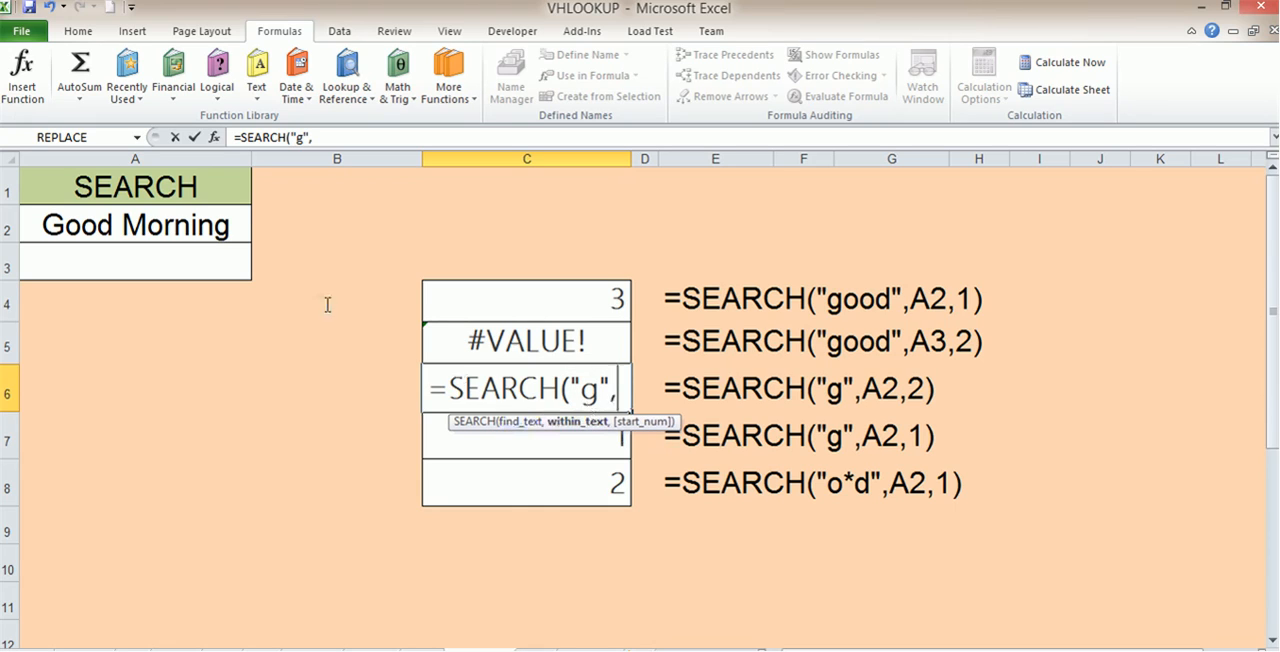
pyautogui.click(108, 224)
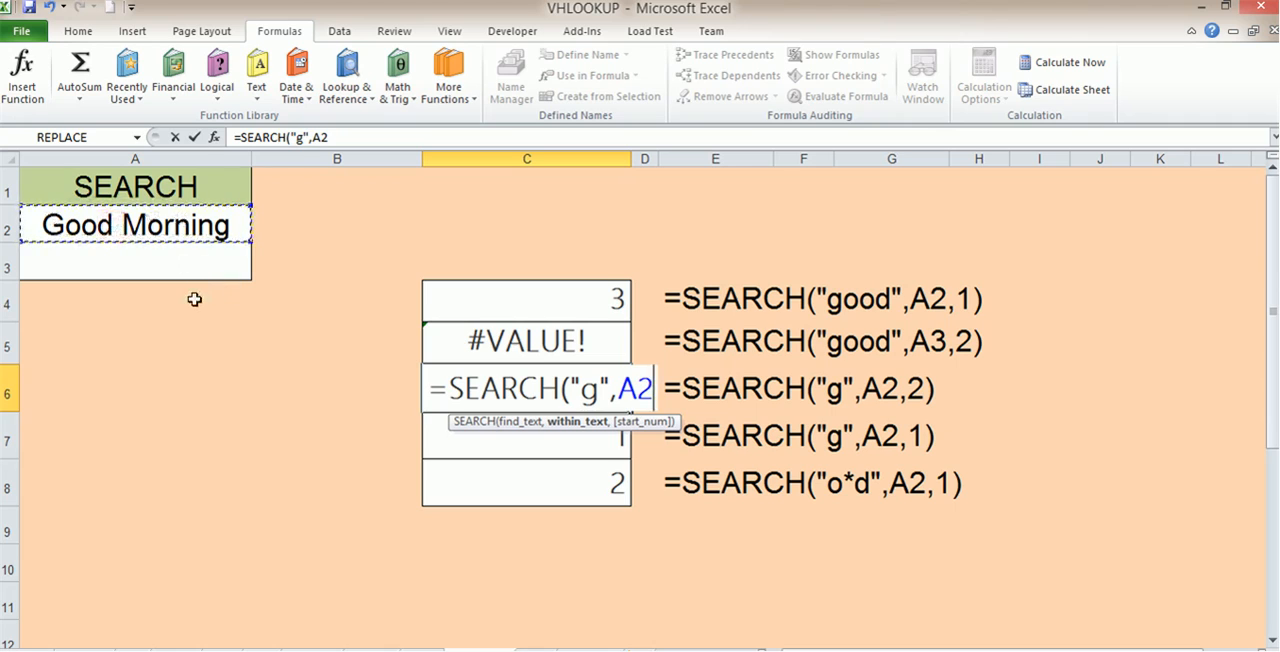
pyautogui.write(',2')
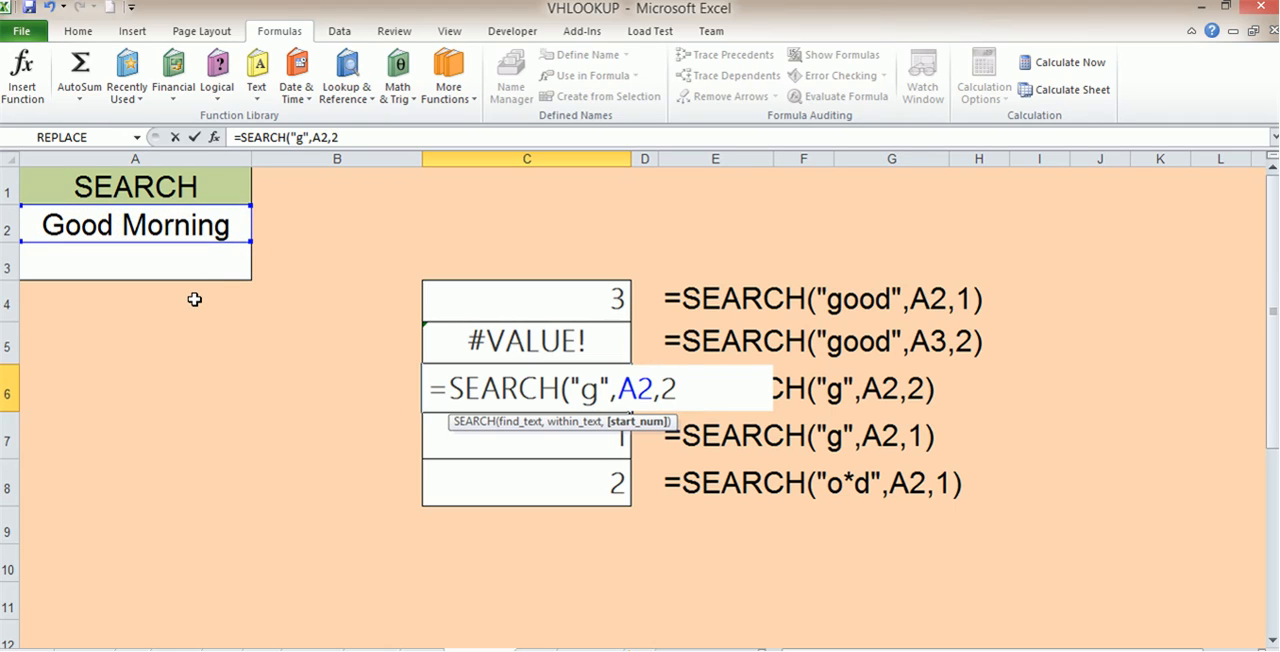
pyautogui.write(')')
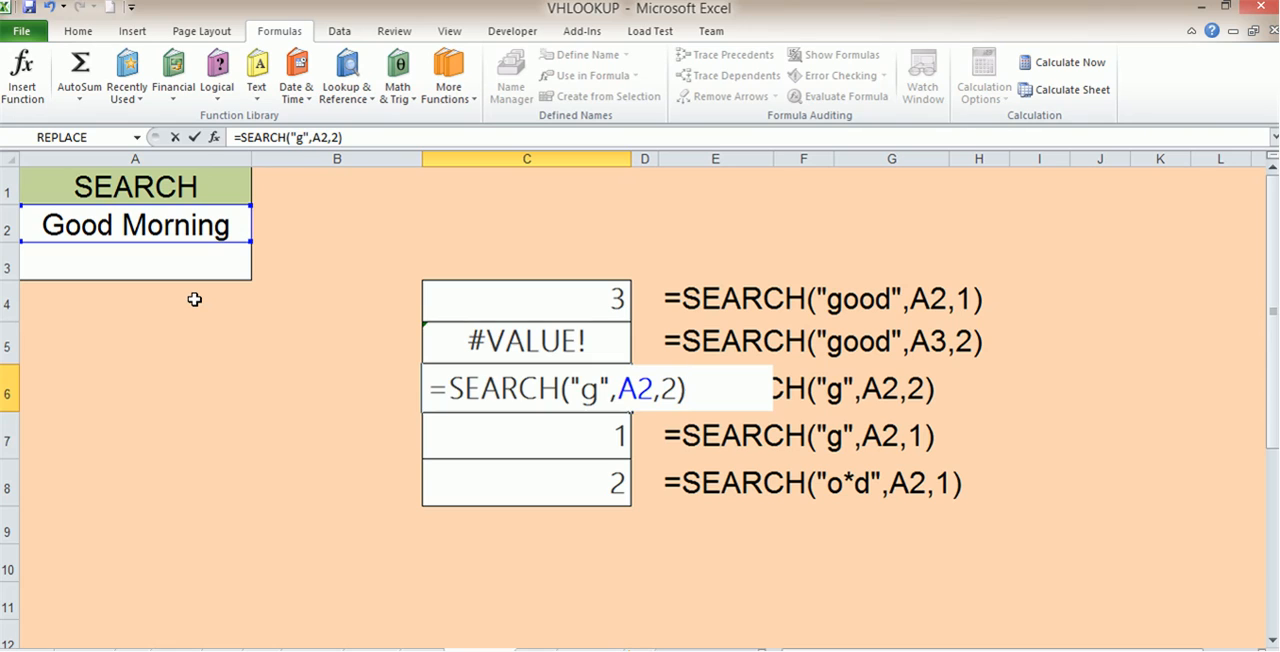
pyautogui.press('Return')
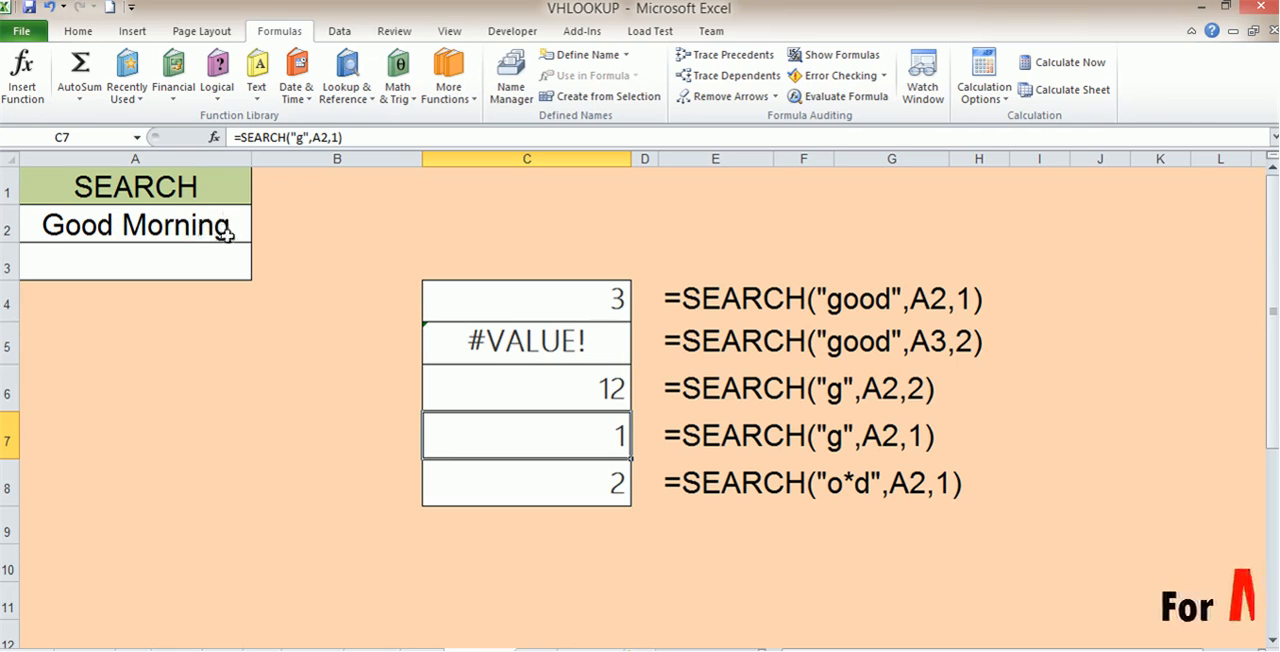
# Step: Set the start position in C6's SEARCH formula to 1
pyautogui.doubleClick(612, 381)
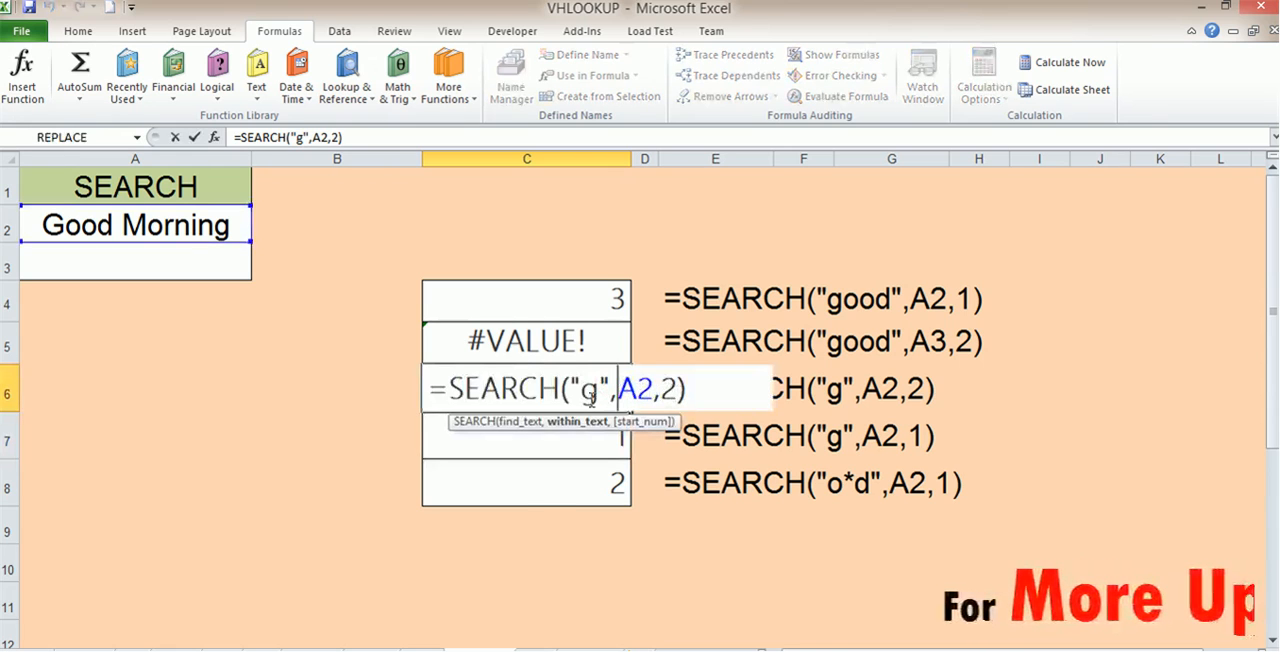
pyautogui.press('Return')
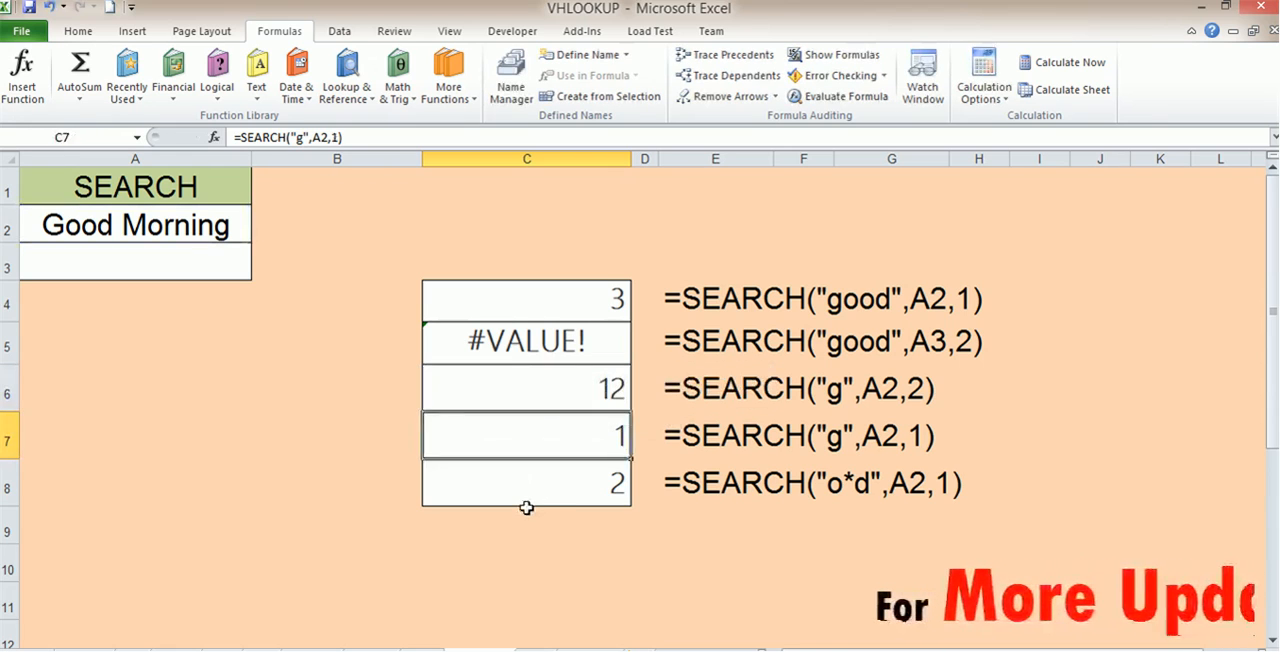
pyautogui.doubleClick(606, 391)
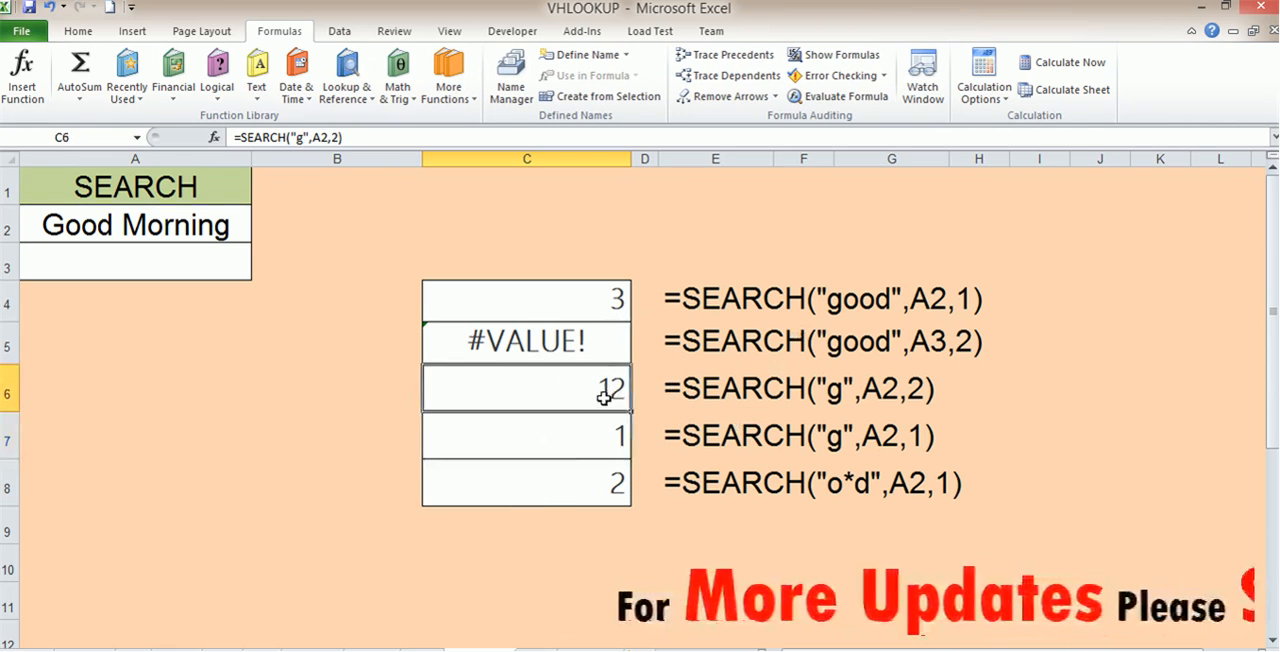
pyautogui.doubleClick(669, 390)
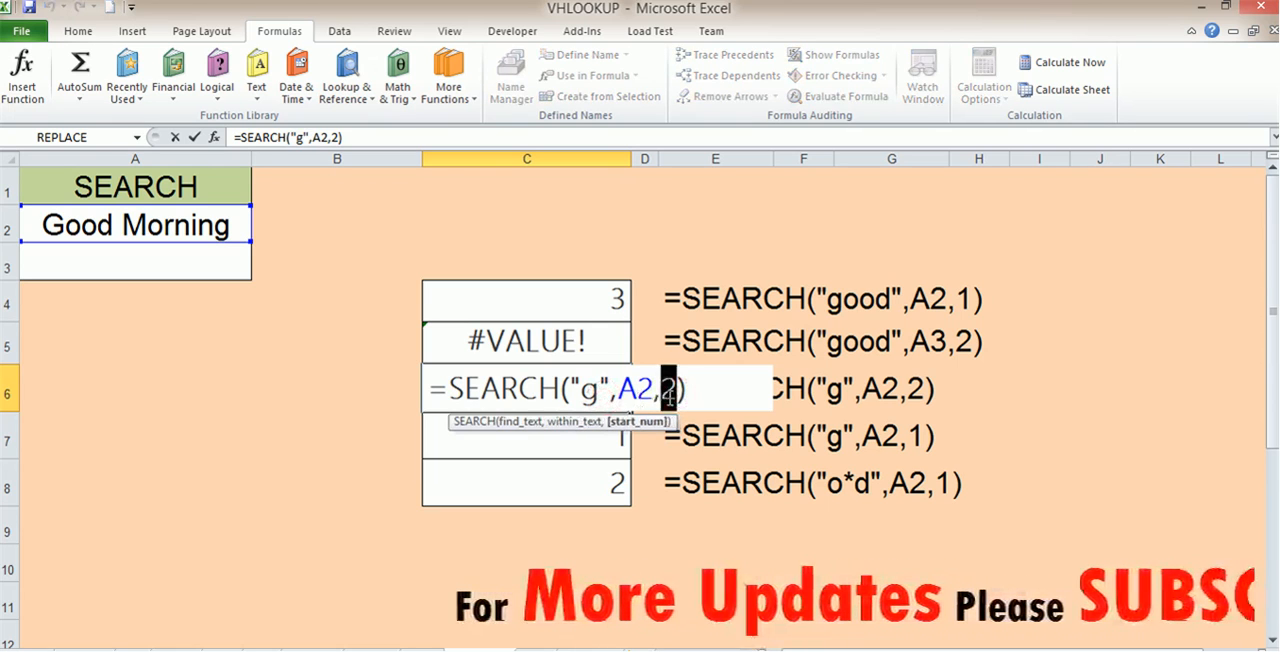
pyautogui.write('1')
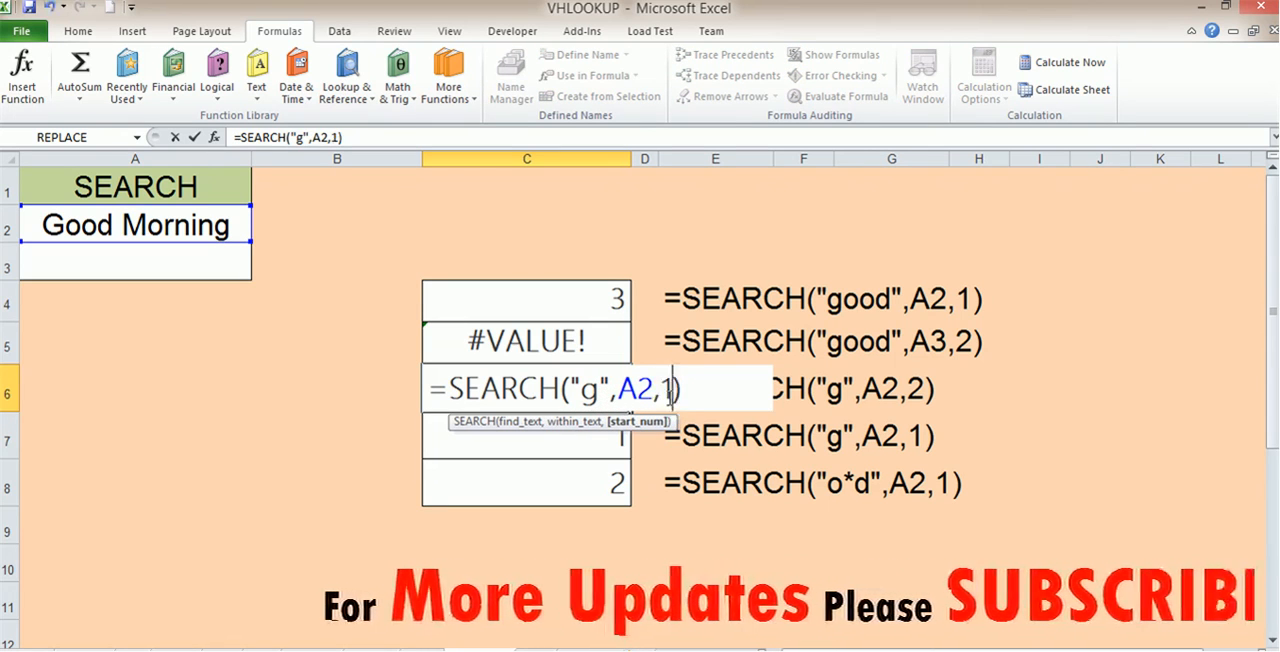
pyautogui.press('Return')
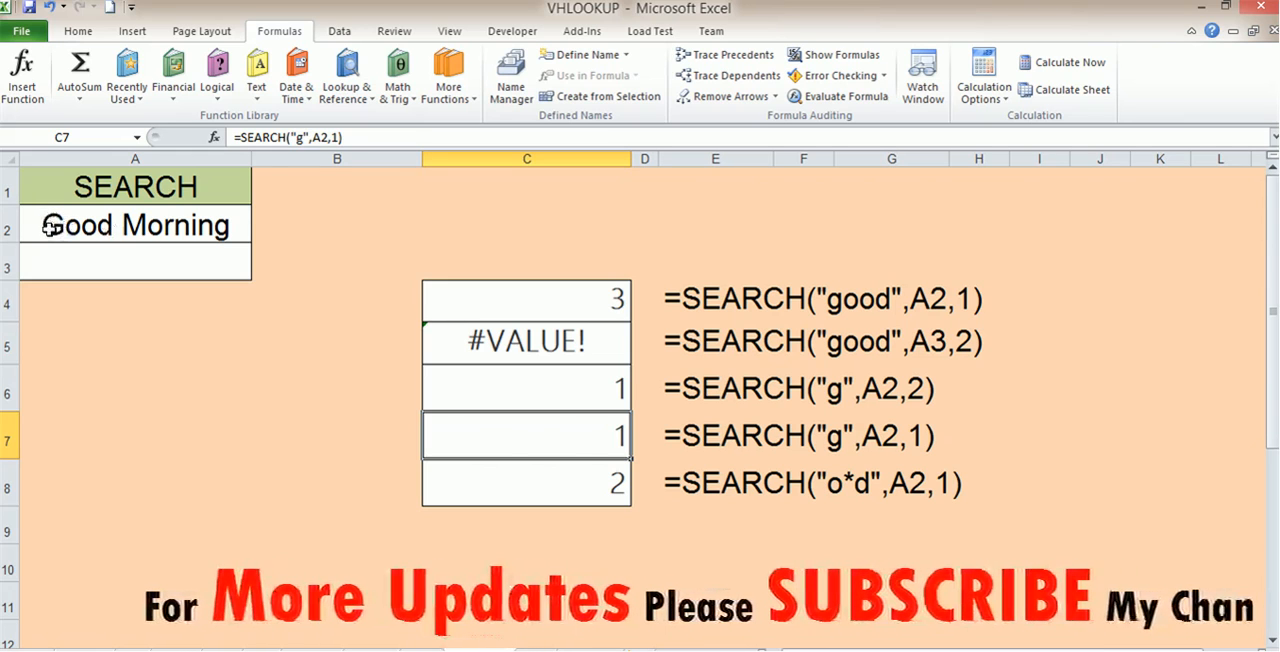
# Step: Check the formula in C6 and open the wildcard SEARCH formula in C8 for editing
pyautogui.click(556, 387)
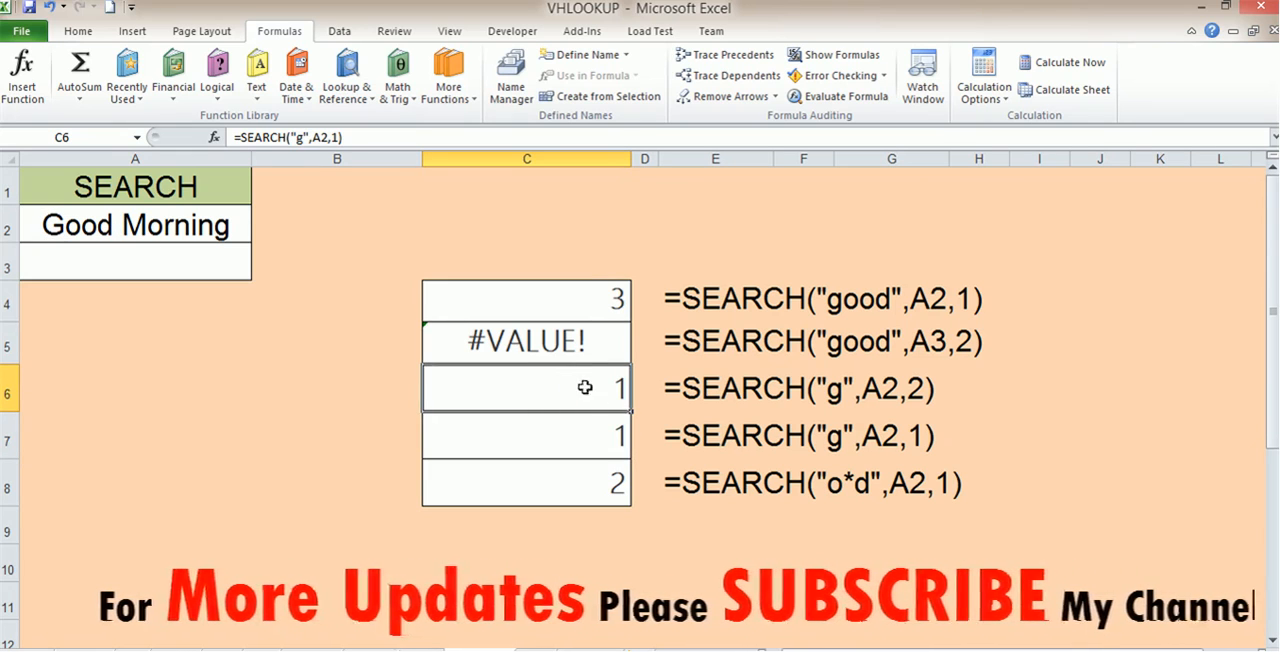
pyautogui.click(600, 484)
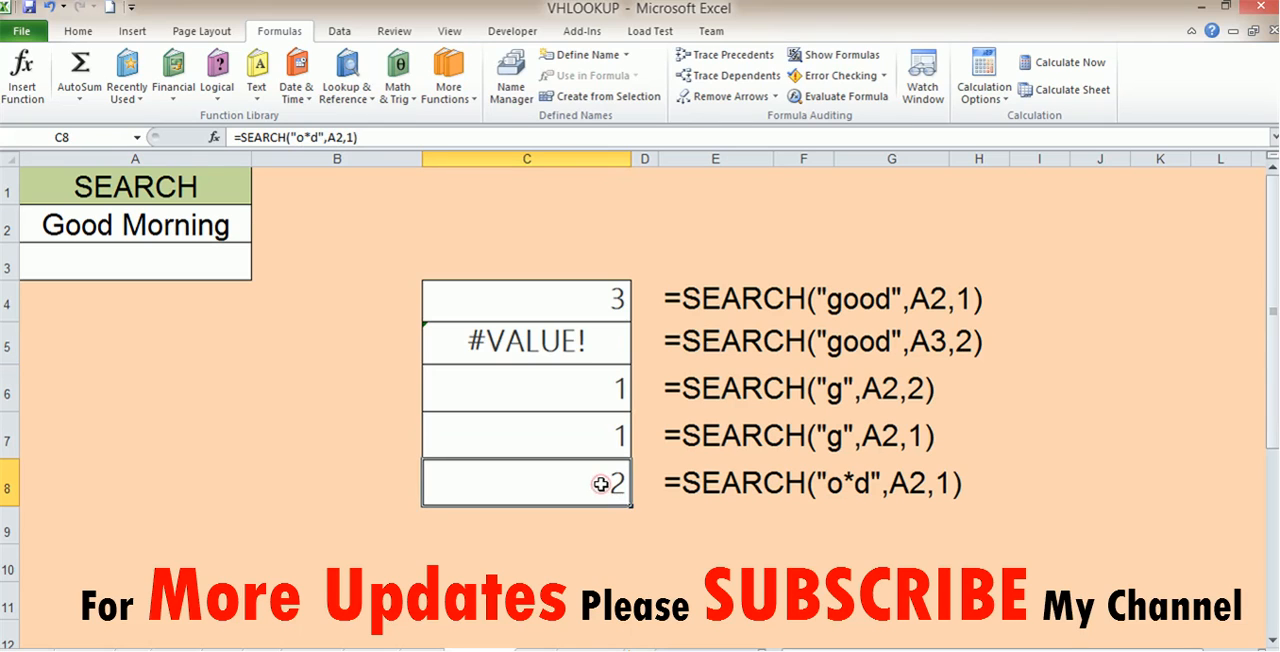
pyautogui.doubleClick(600, 484)
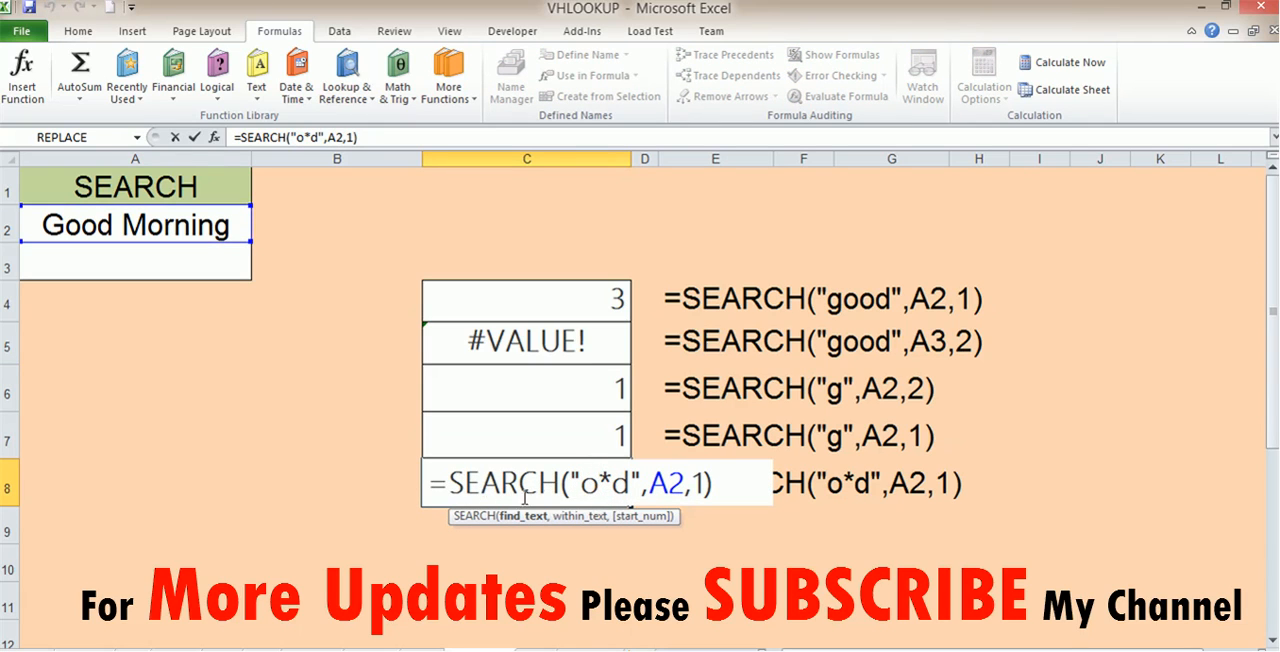